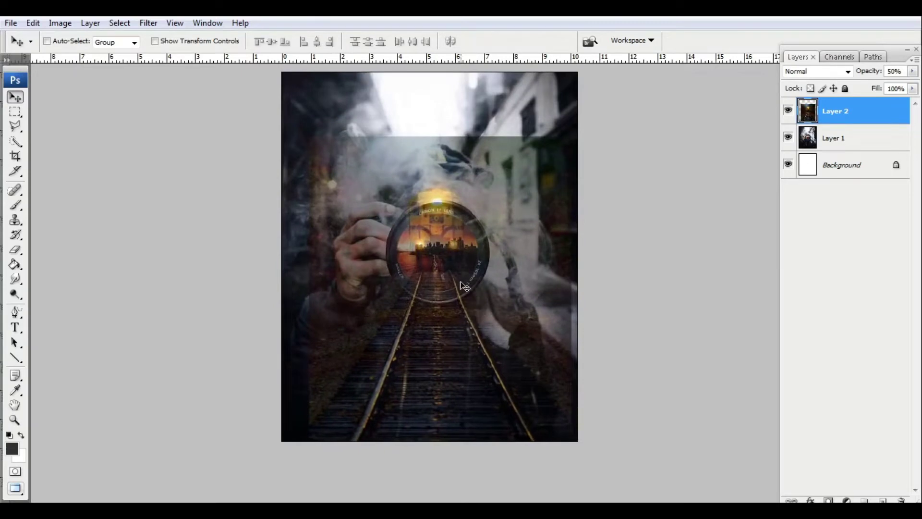
Set Layer 2's opacity to 20% and switch to the Eraser.
scroll(476, 307, up, 1)
key(0)
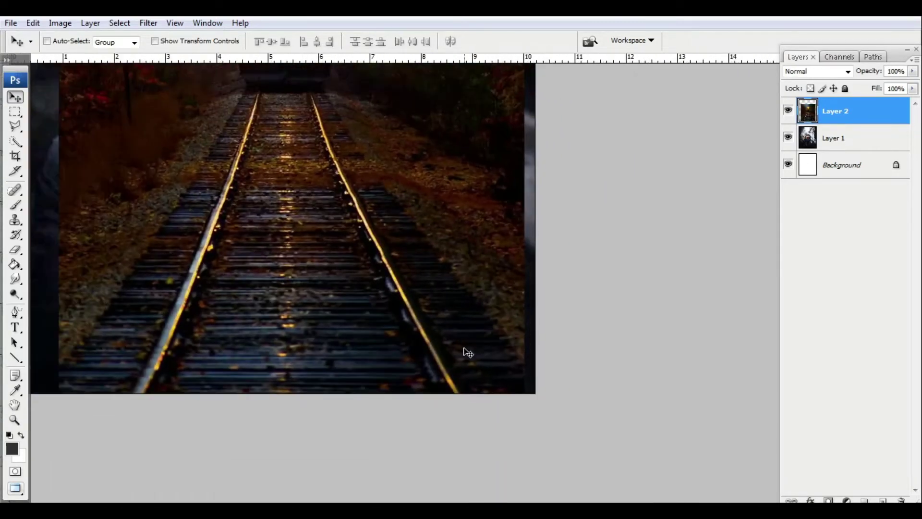
key(2)
scroll(372, 228, up, 3)
key(e)
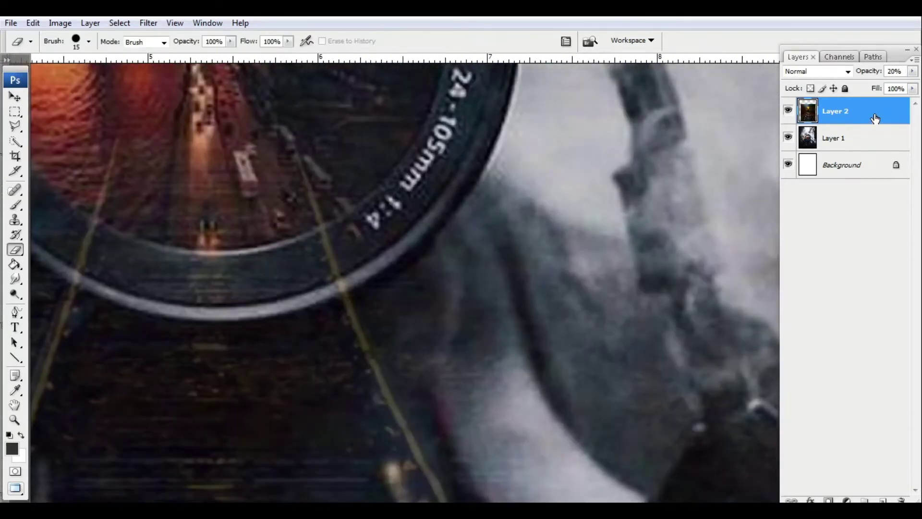
Duplicate the train layer and hide the original Layer 2.
key(ctrl+j)
click(788, 137)
Erase the train copy along the lens's lower-right outer edge and down to the right rail with a soft 50 px eraser.
scroll(361, 311, up, 1)
right_click(449, 214)
key(Escape)
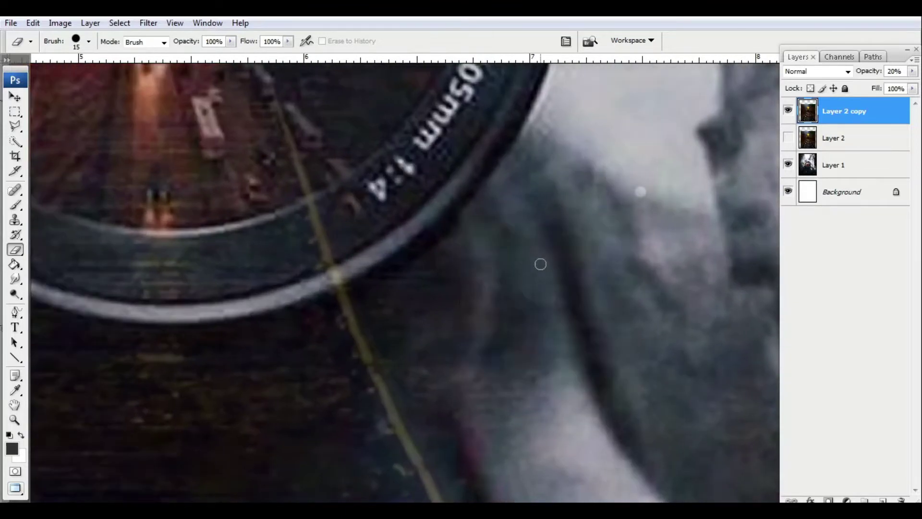
scroll(382, 302, up, 1)
right_click(492, 210)
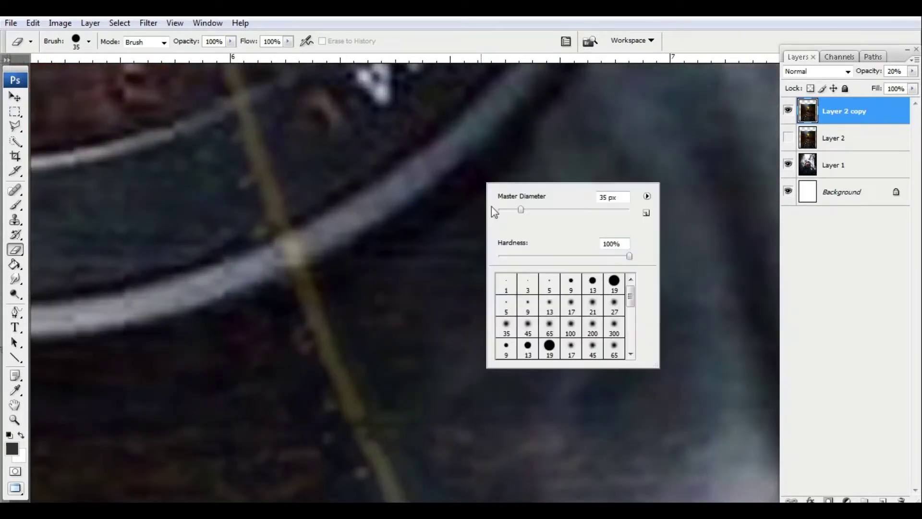
key(Escape)
scroll(551, 142, down, 1)
key(bracketright)
key(bracketright)
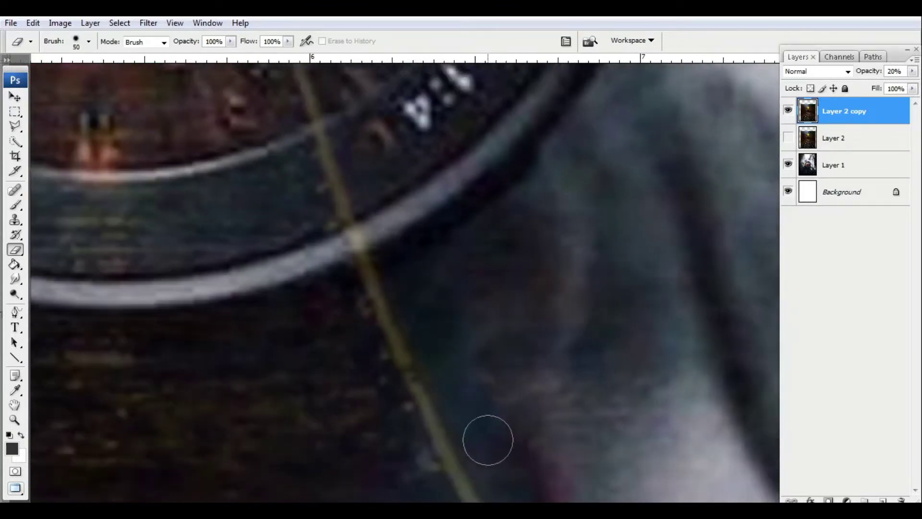
scroll(477, 282, down, 3)
scroll(504, 288, up, 3)
scroll(508, 294, right, 3)
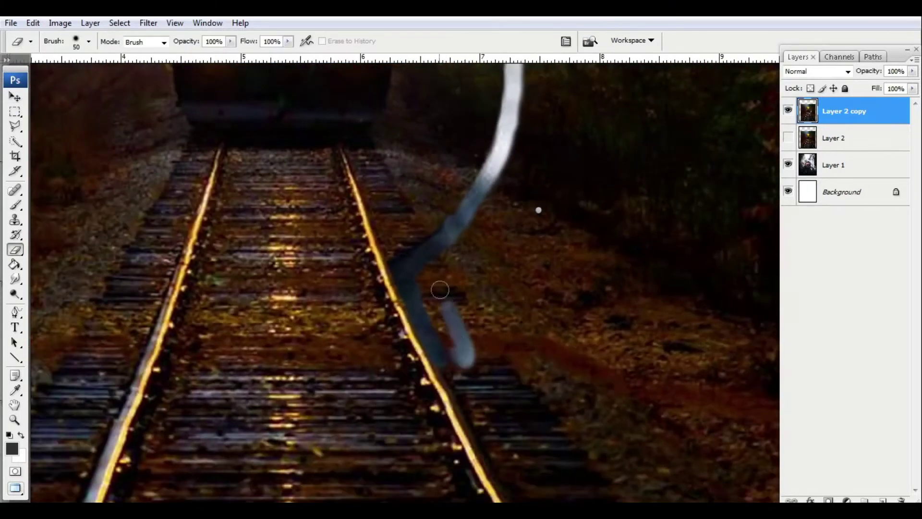
Erase the ground just outside the right rail down to the image's bottom edge, using a soft 90 px eraser on the lower part.
drag(428, 289, 448, 343)
scroll(459, 388, up, 1)
scroll(469, 379, down, 5)
scroll(442, 192, right, 2)
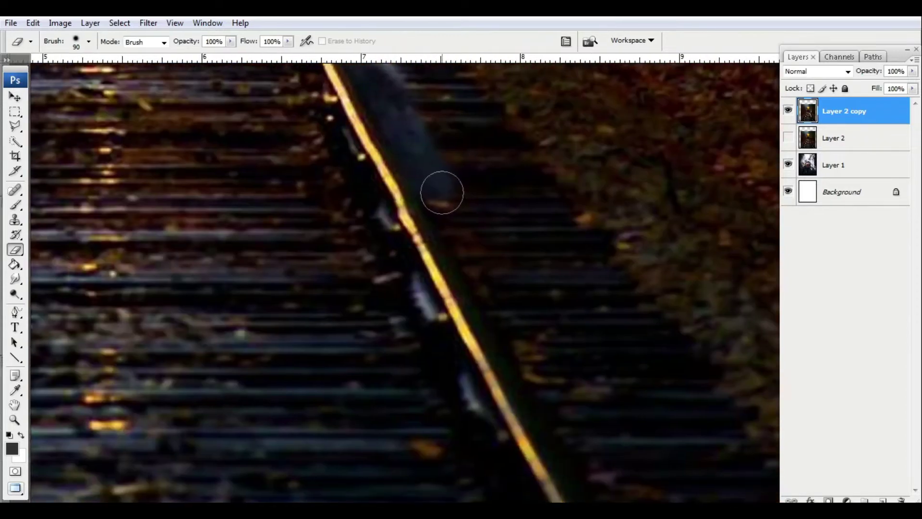
scroll(535, 360, down, 2)
scroll(490, 271, right, 2)
mouse_move(542, 389)
mouse_down()
mouse_move(701, 427)
mouse_move(554, 351)
mouse_up()
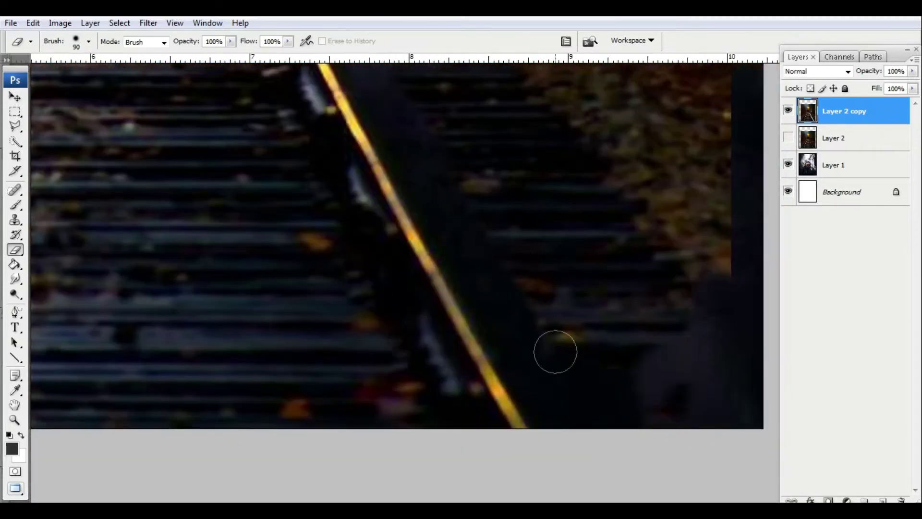
Enlarge the eraser to 250 px and erase the train copy in the image's lower-right corner beyond the rail.
scroll(675, 304, down, 1)
key(bracketright)
key(bracketright)
key(bracketright)
key(bracketright)
key(bracketright)
key(bracketright)
mouse_move(701, 269)
mouse_down()
mouse_move(692, 134)
mouse_move(591, 154)
mouse_up()
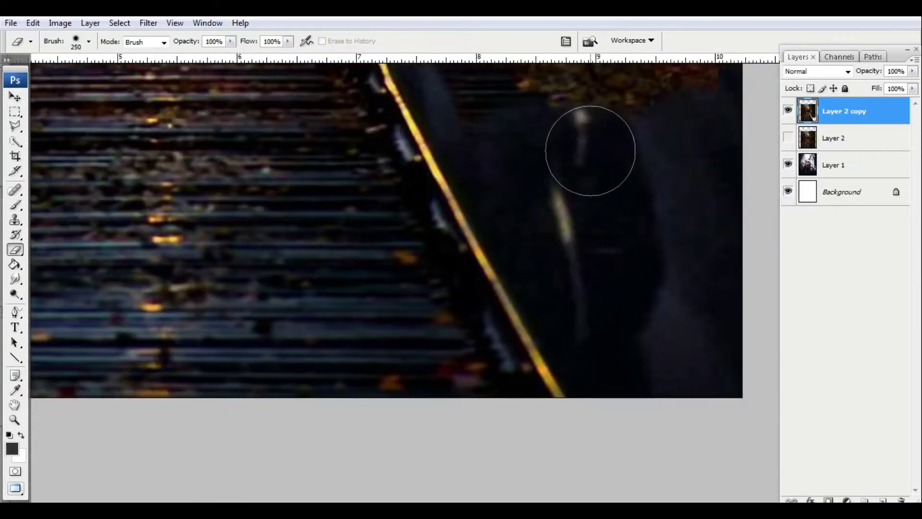
Erase the train scenery over the person's arm and shoulder to the right of the track with a 175 px eraser.
scroll(604, 391, down, 1)
scroll(604, 391, up, 5)
key(bracketleft)
key(bracketleft)
mouse_move(604, 391)
mouse_down()
mouse_move(621, 293)
mouse_move(503, 157)
mouse_move(470, 173)
mouse_move(436, 163)
mouse_up()
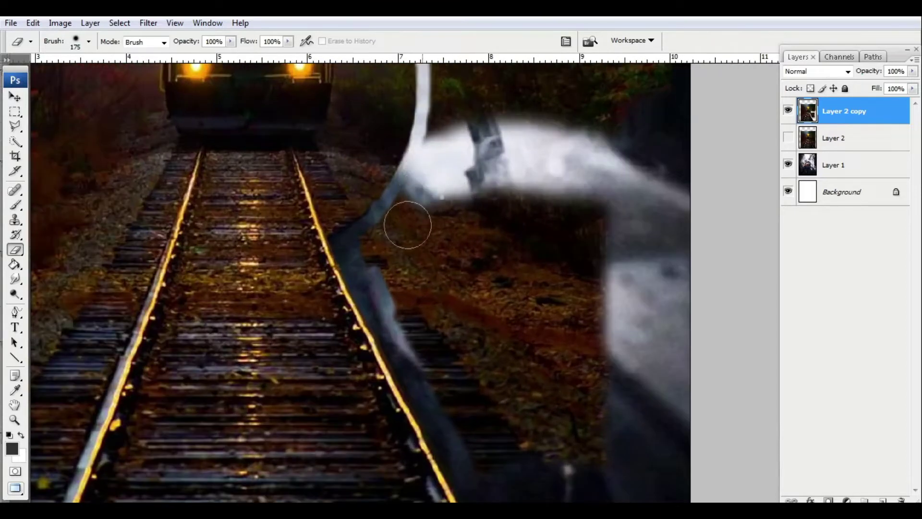
mouse_move(416, 310)
mouse_down()
mouse_move(618, 474)
mouse_move(416, 291)
mouse_move(546, 377)
mouse_move(509, 354)
mouse_move(551, 242)
mouse_move(638, 219)
mouse_up()
scroll(510, 354, down, 2)
scroll(514, 331, up, 1)
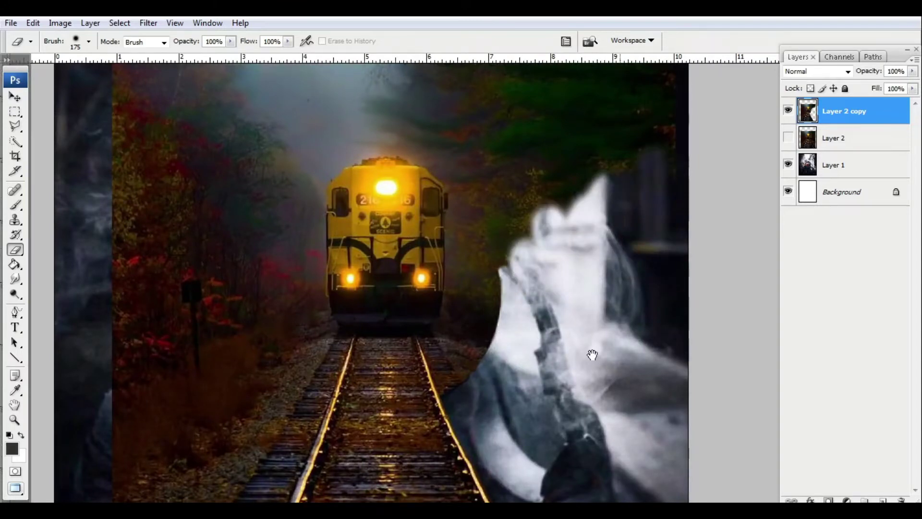
Erase the forest in the train copy above the person's right-hand side with a larger soft eraser.
drag(592, 354, 564, 499)
key(bracketright)
key(bracketright)
key(bracketright)
key(bracketright)
key(bracketright)
mouse_move(612, 217)
mouse_down()
mouse_move(638, 343)
mouse_move(564, 224)
mouse_move(605, 331)
mouse_move(563, 204)
mouse_move(500, 313)
mouse_move(522, 284)
mouse_move(535, 385)
mouse_up()
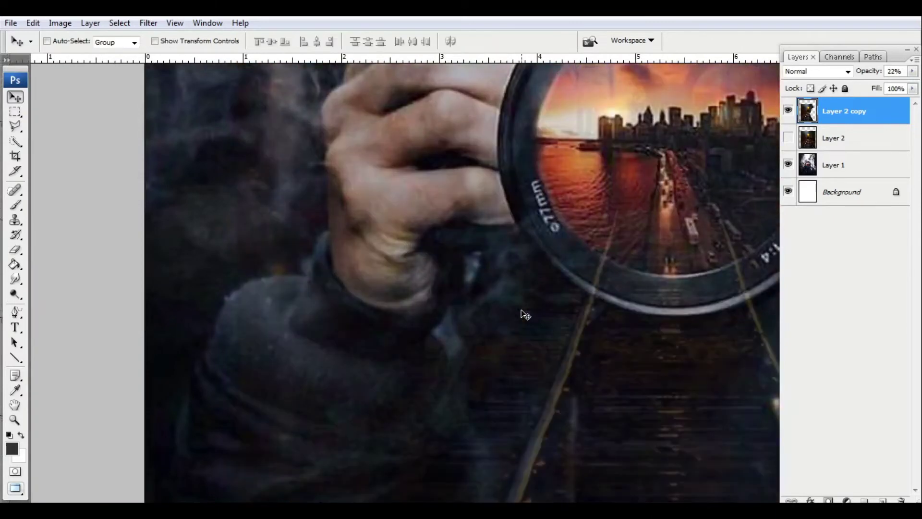
Reduce the eraser to 70 px and erase the train copy along the lens's lower-left outer edge and beside the fingers.
key(e)
scroll(536, 296, up, 2)
key(bracketleft)
key(bracketleft)
key(bracketleft)
key(bracketleft)
key(bracketleft)
key(bracketleft)
key(bracketleft)
key(bracketleft)
key(bracketleft)
key(bracketleft)
key(bracketleft)
key(bracketleft)
key(bracketleft)
key(bracketleft)
scroll(640, 293, up, 1)
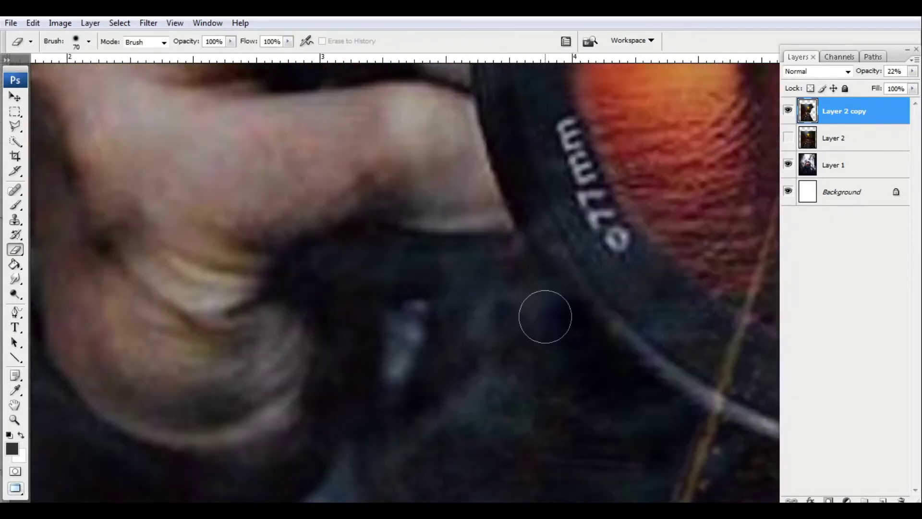
scroll(501, 297, up, 2)
scroll(480, 303, down, 2)
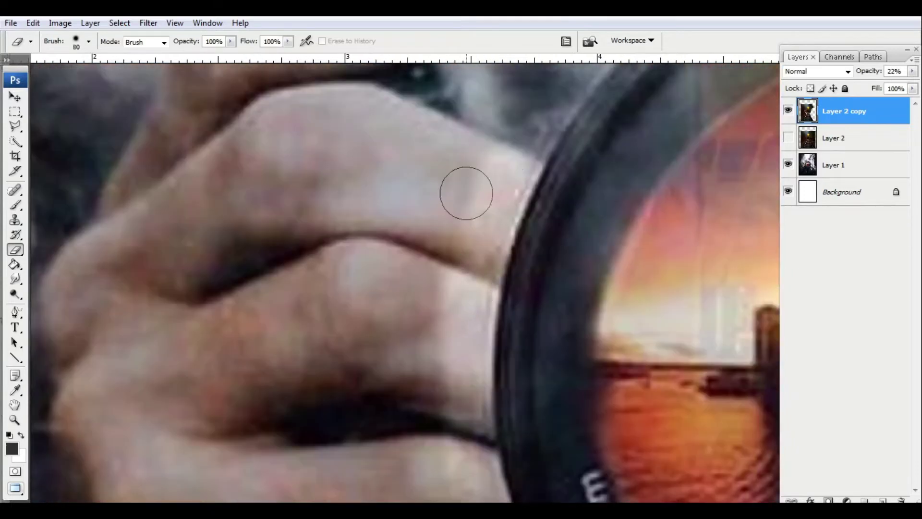
Enlarge the eraser to 150 px and erase the train copy over the fingers and down the outside of the left rail.
key(bracketright)
key(bracketright)
key(bracketright)
key(bracketright)
key(bracketright)
scroll(396, 195, up, 2)
drag(459, 498, 389, 149)
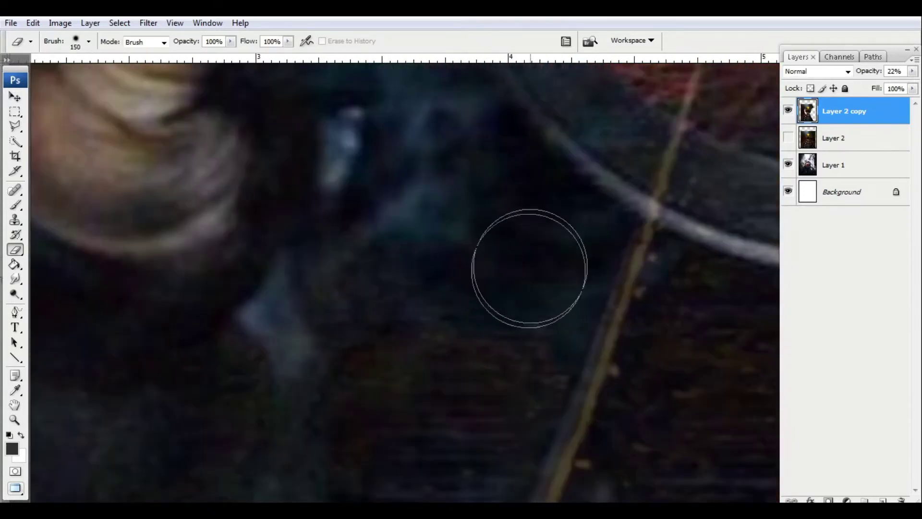
drag(497, 384, 558, 197)
mouse_move(470, 403)
mouse_down()
mouse_move(465, 353)
mouse_move(453, 365)
mouse_move(535, 206)
mouse_up()
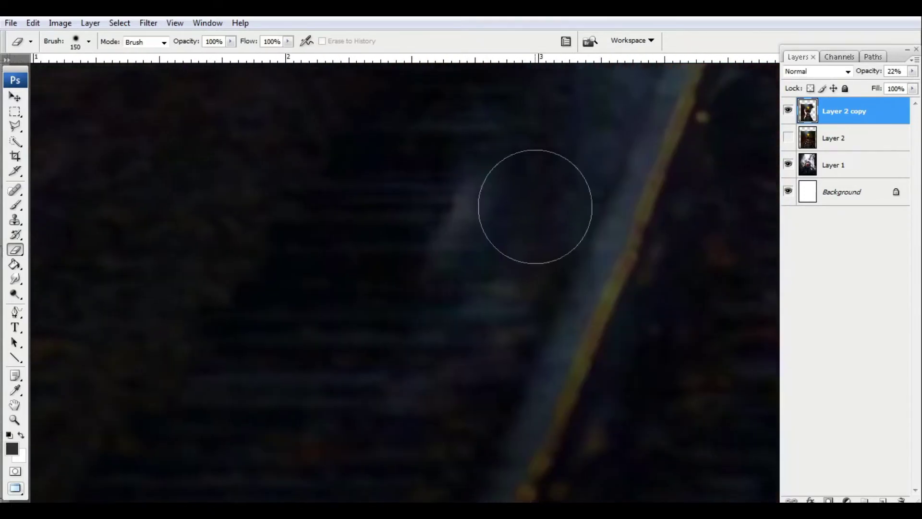
Restore the train copy's opacity to 100% and erase the ground left of the track over the sleeve with a 300 px eraser.
scroll(485, 323, down, 2)
key(v)
key(0)
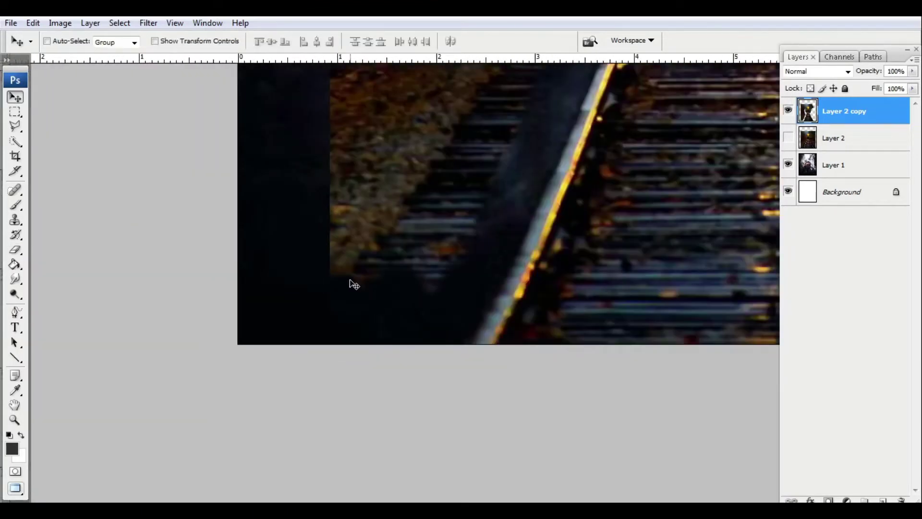
key(e)
scroll(406, 292, down, 2)
key(bracketright)
key(bracketright)
key(bracketright)
key(bracketright)
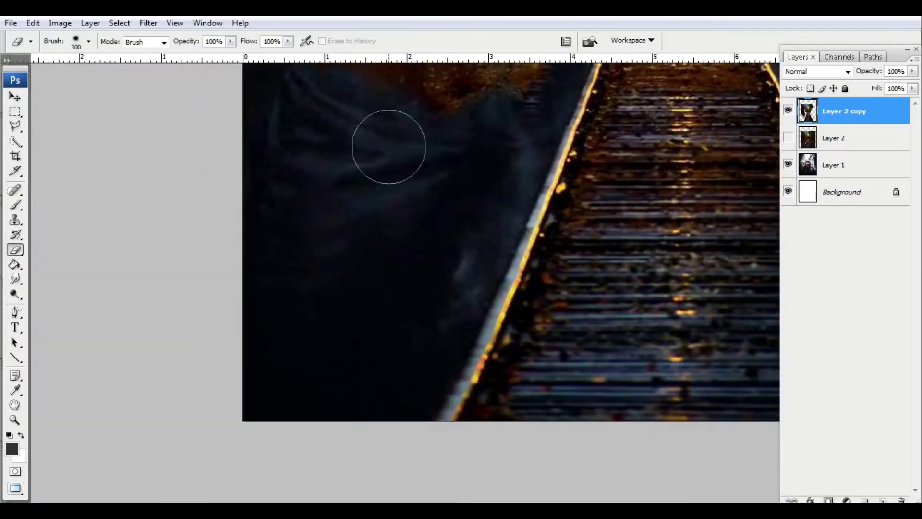
mouse_move(387, 145)
mouse_down()
mouse_move(440, 277)
mouse_move(307, 307)
mouse_move(284, 262)
mouse_up()
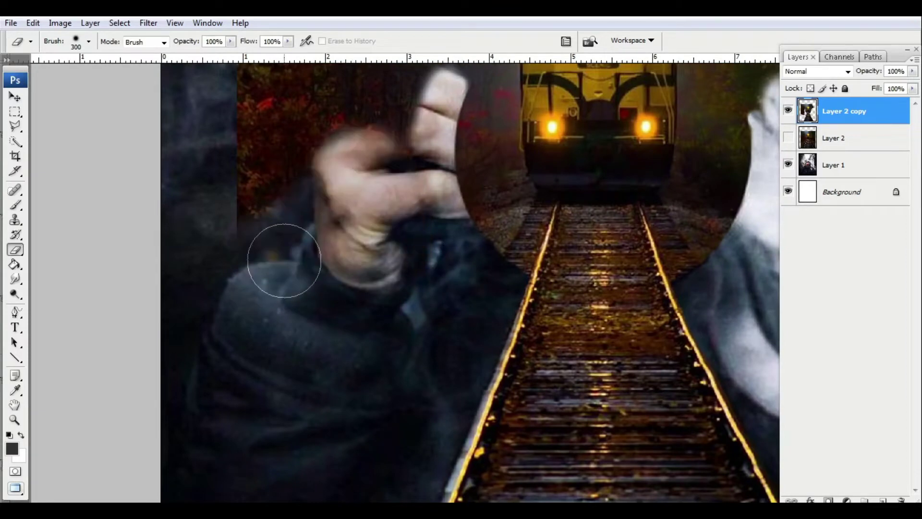
Erase the train copy's forest over the hand and the smoky sky above the train with the 300 px eraser.
mouse_move(399, 85)
mouse_down()
mouse_move(388, 264)
mouse_move(318, 234)
mouse_up()
scroll(644, 200, up, 5)
drag(644, 200, 450, 206)
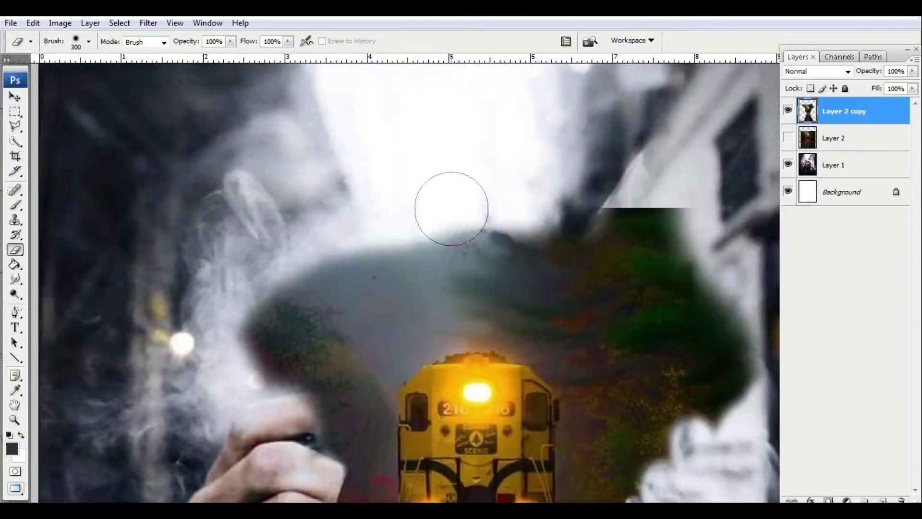
Lower Layer 2 copy's opacity to 33%.
scroll(450, 206, down, 4)
key(v)
key(1)
key(3)
key(3)
scroll(395, 257, up, 3)
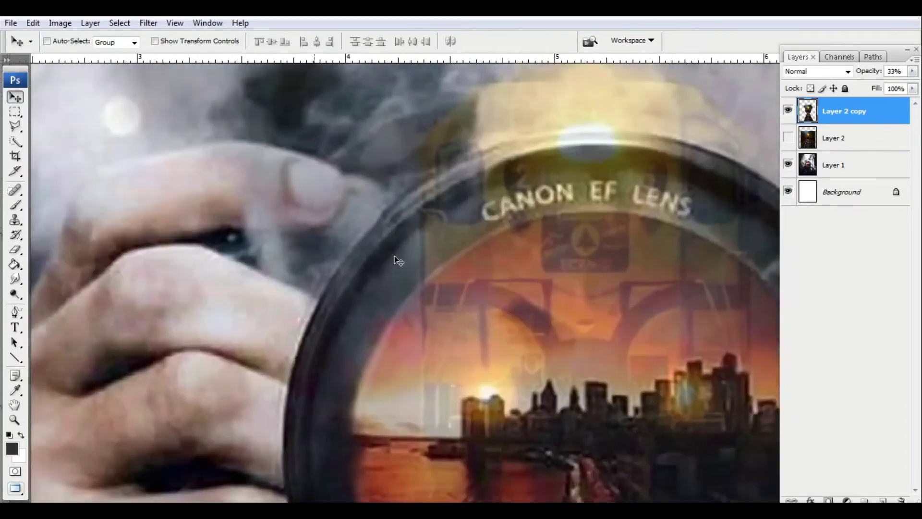
Erase the train copy over the lens's left rim with a hard eraser reduced to 60 px.
key(e)
right_click(391, 238)
drag(449, 312, 457, 313)
key(Return)
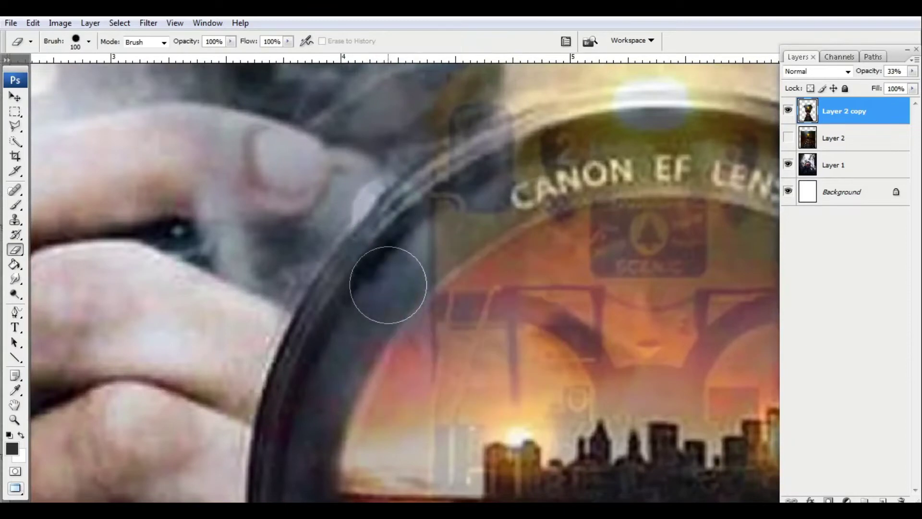
scroll(377, 276, up, 1)
key(bracketleft)
key(bracketleft)
key(bracketleft)
key(bracketleft)
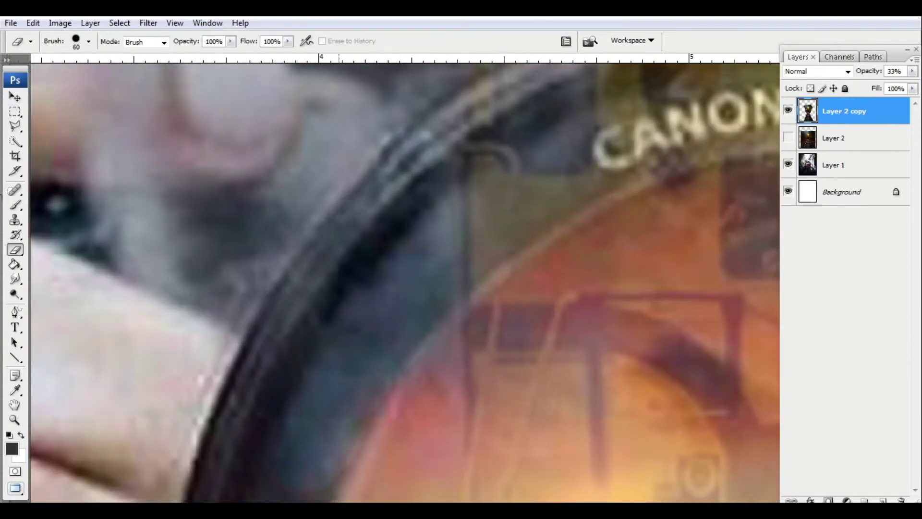
scroll(309, 269, down, 4)
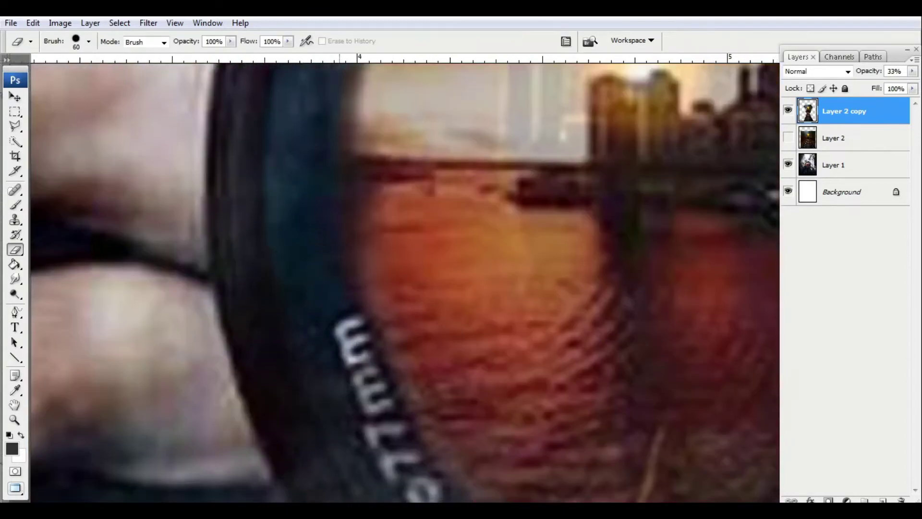
scroll(329, 230, down, 3)
scroll(406, 302, down, 1)
scroll(191, 199, up, 2)
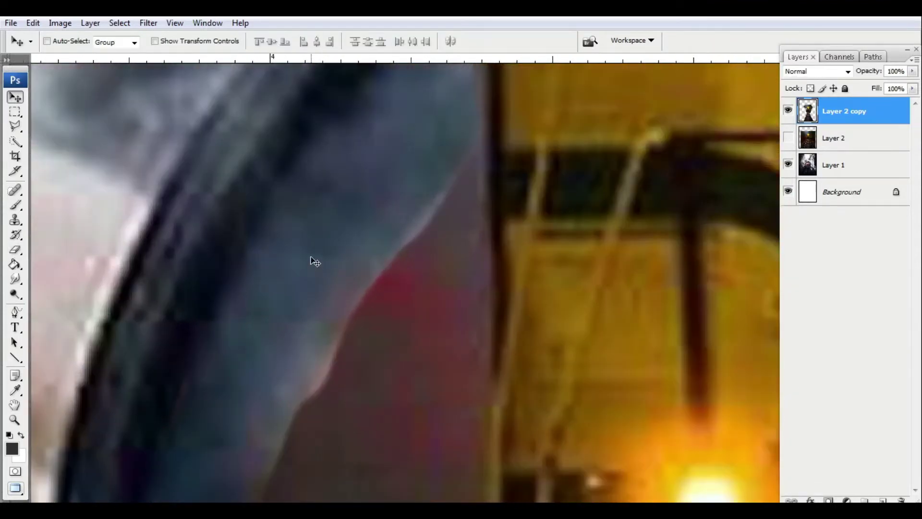
Clean the inner edge of the lens's left rim down to the 77mm lettering with a soft 45 px eraser.
key(e)
right_click(210, 176)
key(Return)
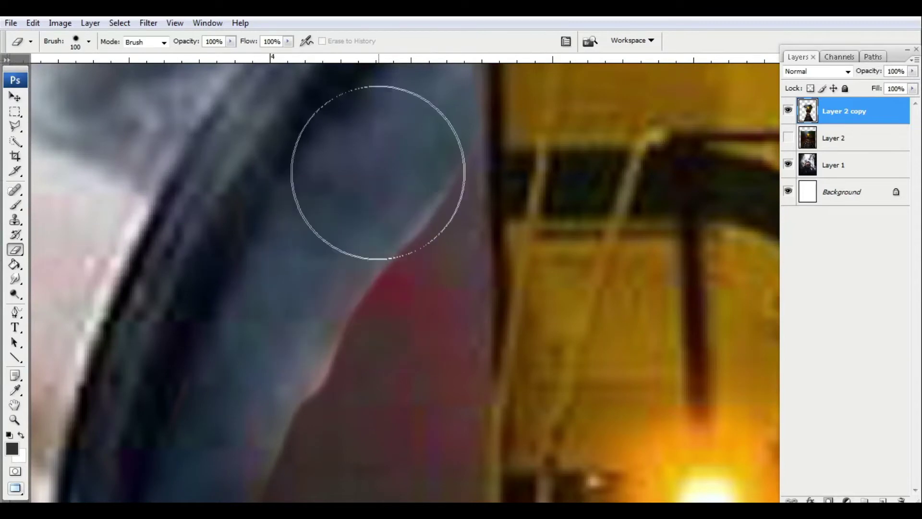
scroll(251, 412, up, 1)
scroll(305, 195, down, 2)
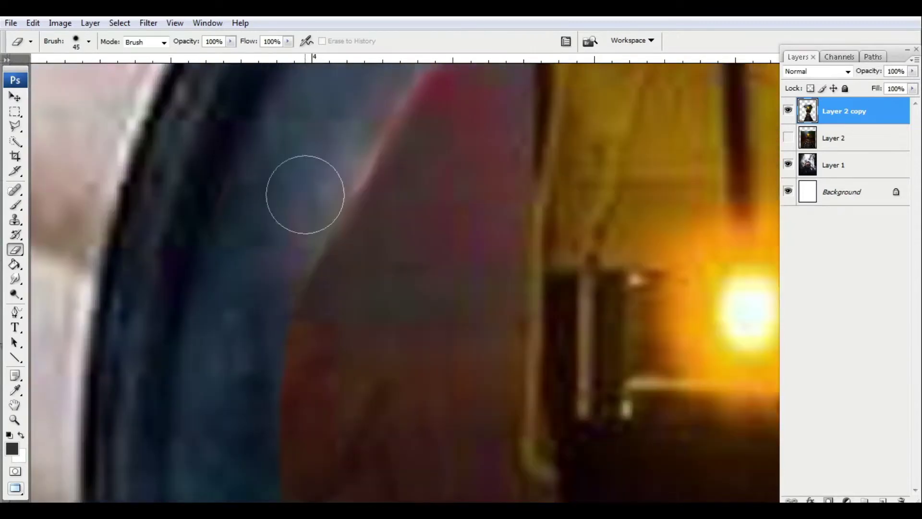
scroll(291, 427, down, 2)
scroll(291, 426, down, 5)
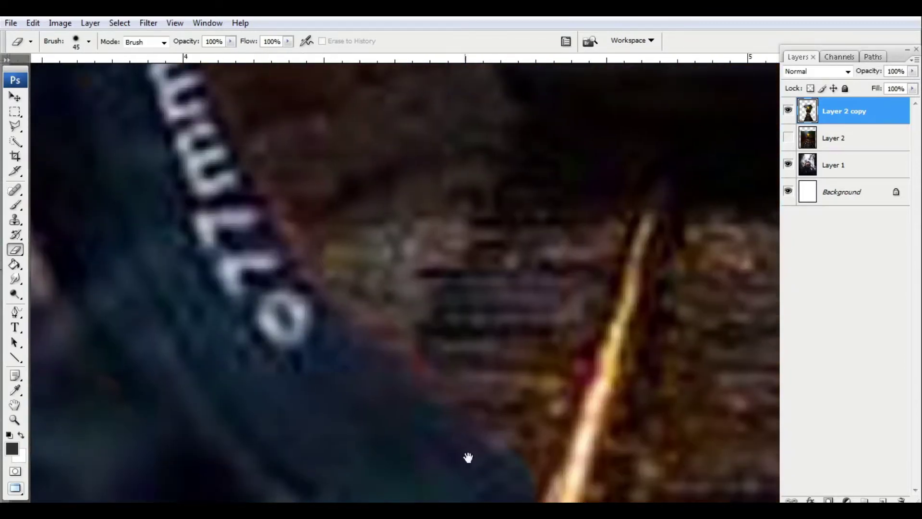
scroll(467, 457, up, 5)
scroll(274, 354, down, 4)
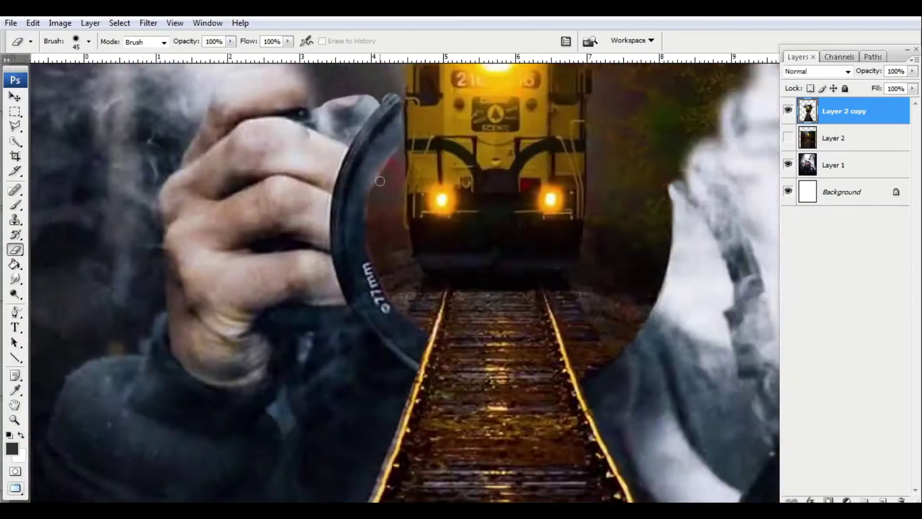
Erase the background closely around the train's roof and upper right side with the 45 px eraser.
scroll(422, 258, up, 5)
scroll(452, 92, up, 3)
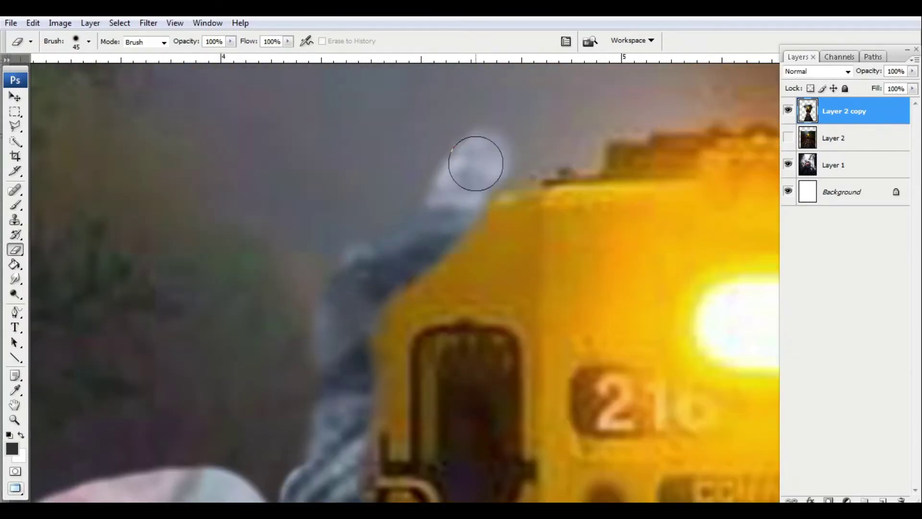
drag(474, 161, 648, 99)
scroll(648, 99, right, 4)
drag(525, 210, 624, 240)
scroll(409, 247, right, 3)
mouse_move(408, 247)
mouse_down()
mouse_move(506, 269)
mouse_move(599, 360)
mouse_up()
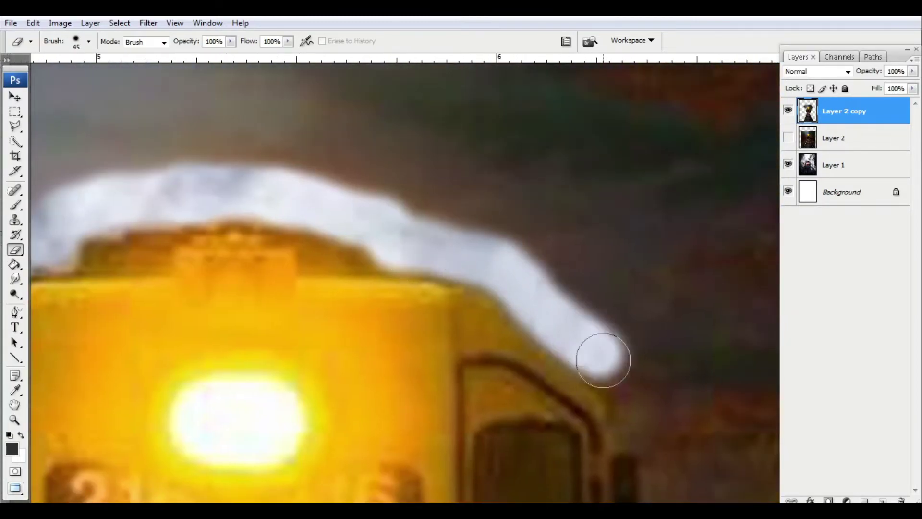
scroll(509, 330, down, 6)
mouse_move(474, 253)
mouse_down()
mouse_move(480, 194)
mouse_move(514, 109)
mouse_up()
scroll(481, 233, down, 2)
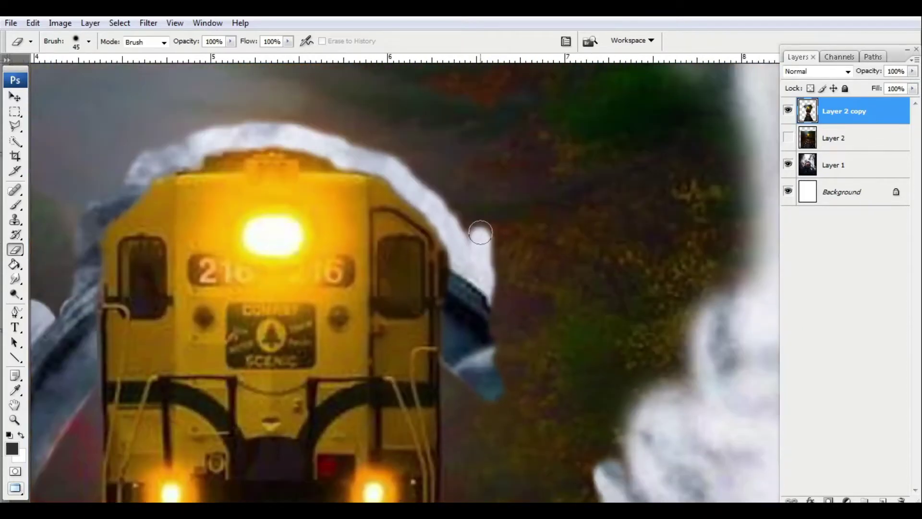
Set the train copy's opacity to 50% and erase it over the lens's right rim with a soft 90 px eraser.
key(v)
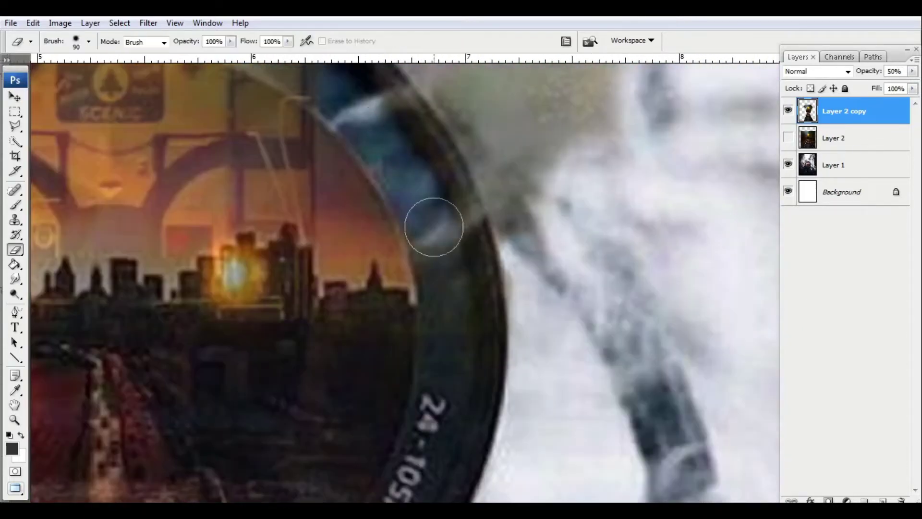
mouse_move(434, 227)
mouse_down()
mouse_move(449, 335)
mouse_move(444, 418)
mouse_up()
scroll(467, 278, down, 5)
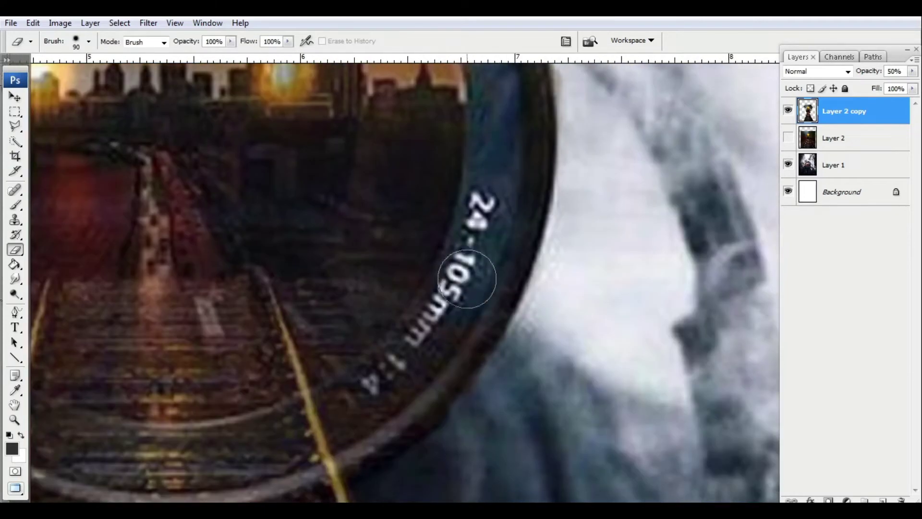
Erase the train copy over the 24-105mm 1:4 lettering on the lens's lower right rim with the eraser reduced to 40 px.
key(bracketleft)
key(bracketleft)
key(bracketleft)
key(bracketleft)
key(bracketleft)
scroll(355, 400, up, 2)
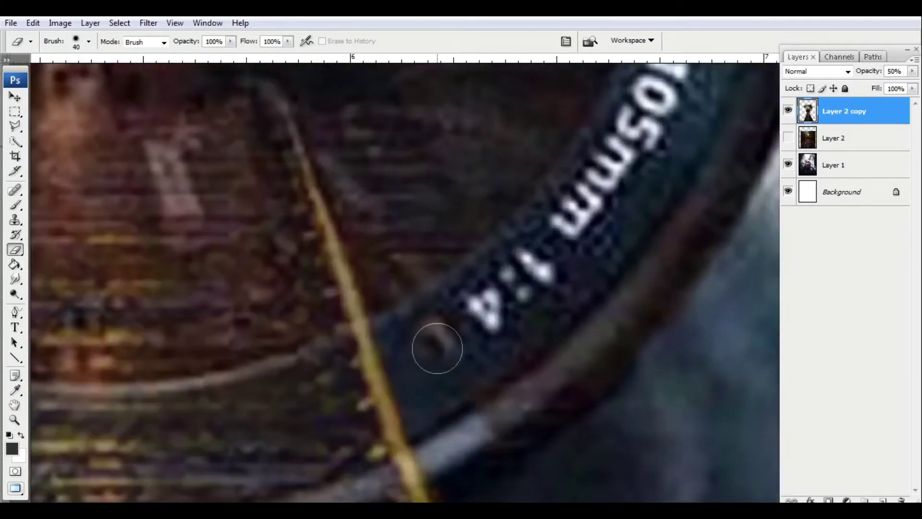
Erase the train copy's background over the lens's upper rim and above the train's roof with a soft eraser enlarged to 125 px.
scroll(527, 320, down, 3)
key(bracketright)
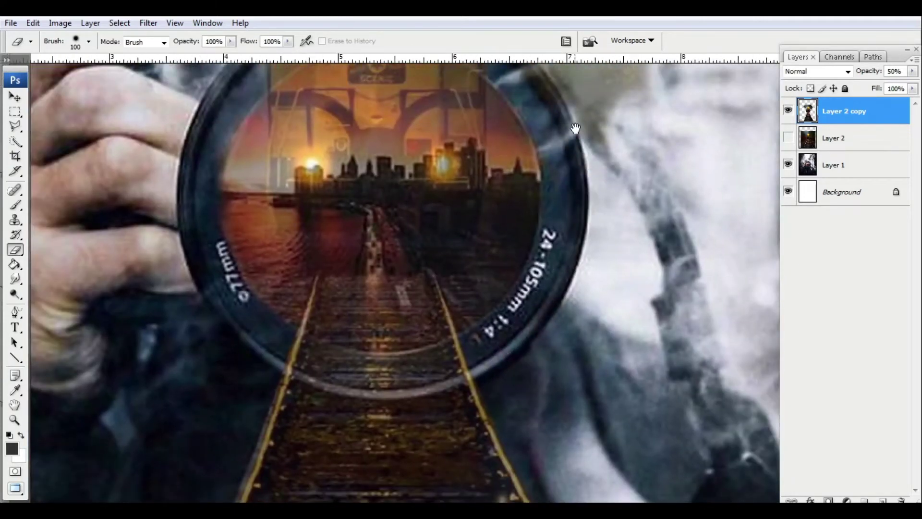
scroll(655, 284, down, 3)
scroll(610, 197, up, 5)
key(bracketright)
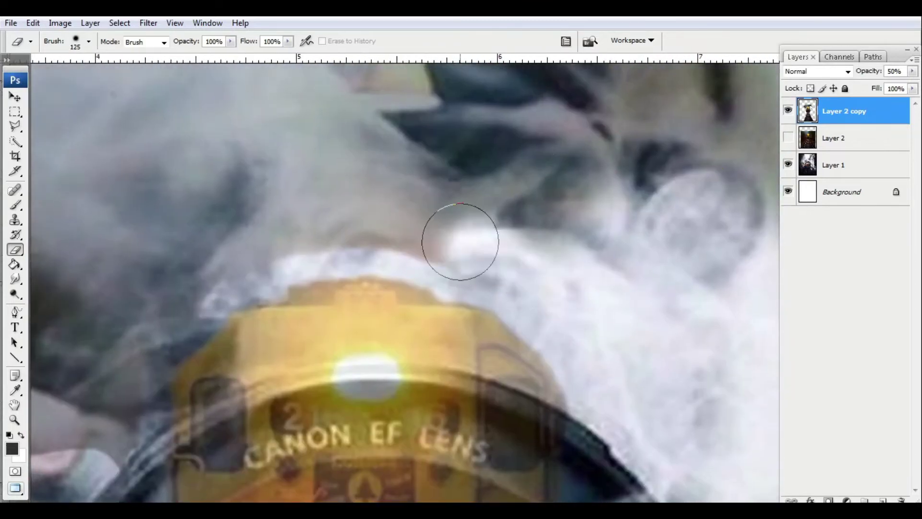
Restore the train copy's opacity to 100% and erase leftover background left of the train with a hard 150 px eraser.
scroll(460, 242, down, 1)
key(v)
key(0)
drag(273, 304, 211, 262)
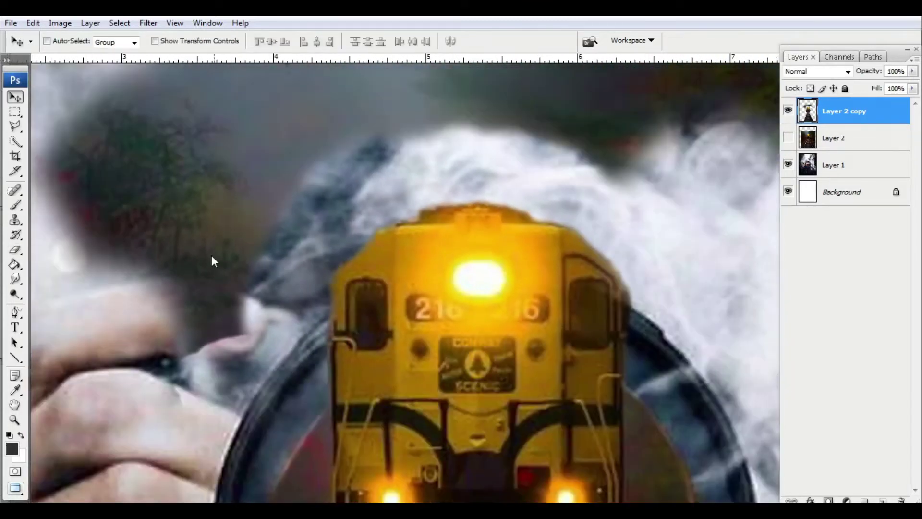
right_click(211, 303)
right_click(192, 225)
key(e)
right_click(200, 253)
mouse_move(140, 248)
mouse_down()
mouse_move(140, 285)
mouse_move(285, 149)
mouse_up()
scroll(269, 169, down, 2)
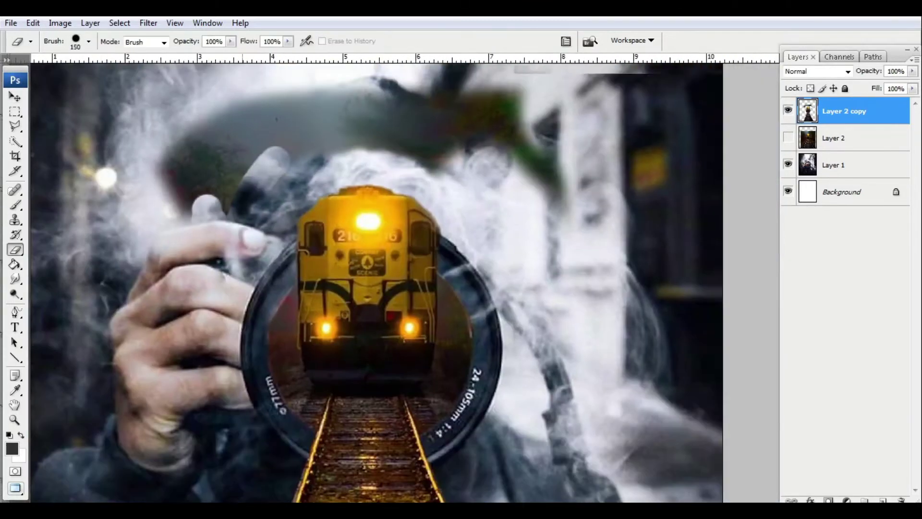
Erase all remaining background around and above the train with the hard eraser enlarged to 300 px.
key(bracketright)
key(bracketright)
key(bracketright)
key(bracketright)
mouse_move(196, 188)
mouse_down()
mouse_move(354, 91)
mouse_move(439, 154)
mouse_move(233, 149)
mouse_up()
scroll(308, 96, down, 2)
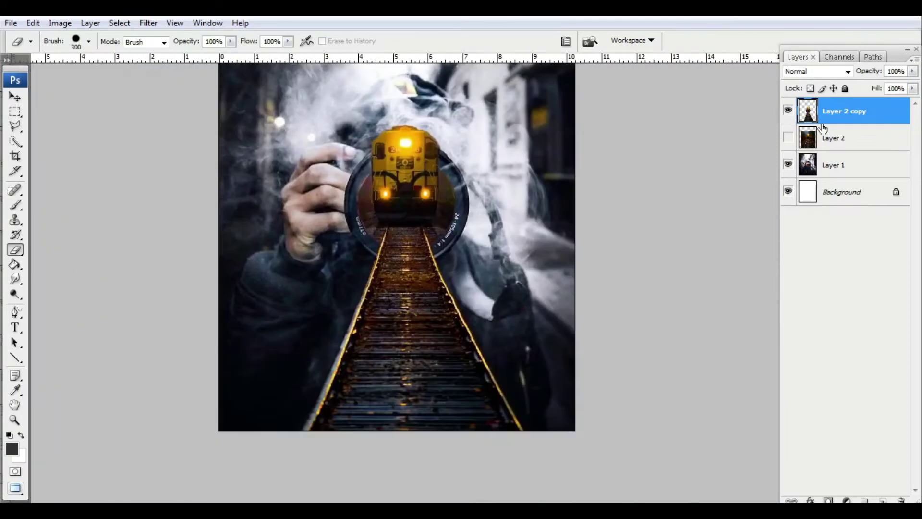
click(789, 138)
click(789, 138)
scroll(528, 327, down, 3)
scroll(452, 344, up, 1)
click(836, 138)
double_click(875, 112)
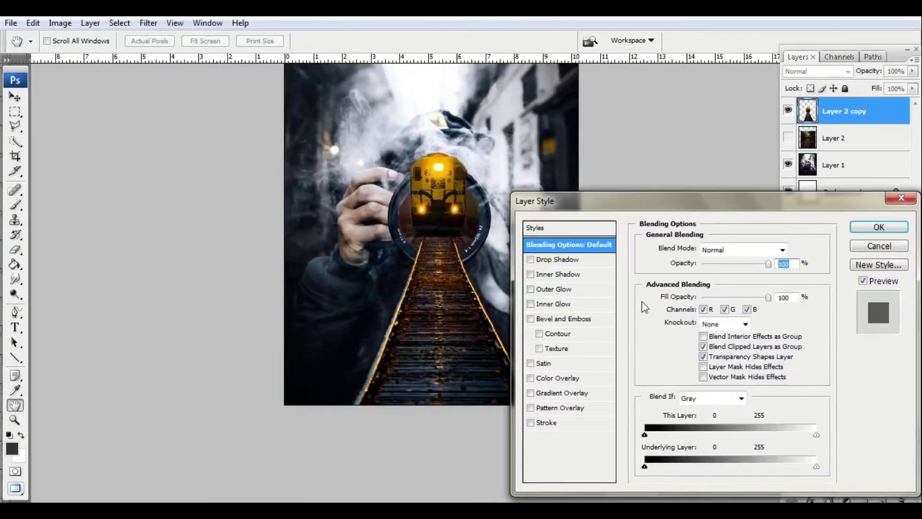
click(552, 289)
click(879, 246)
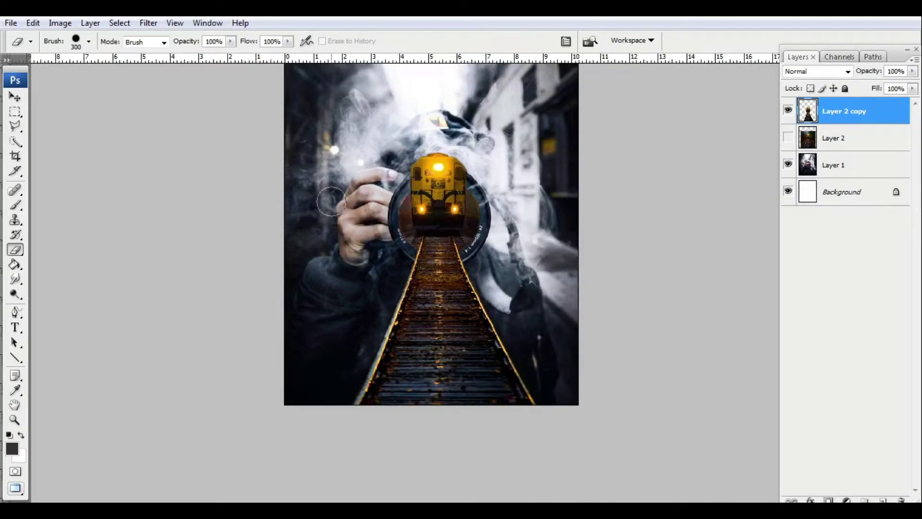
Add a dark grey Outer Glow to the train copy in Normal mode with 9% spread and 100% range.
double_click(874, 111)
click(545, 291)
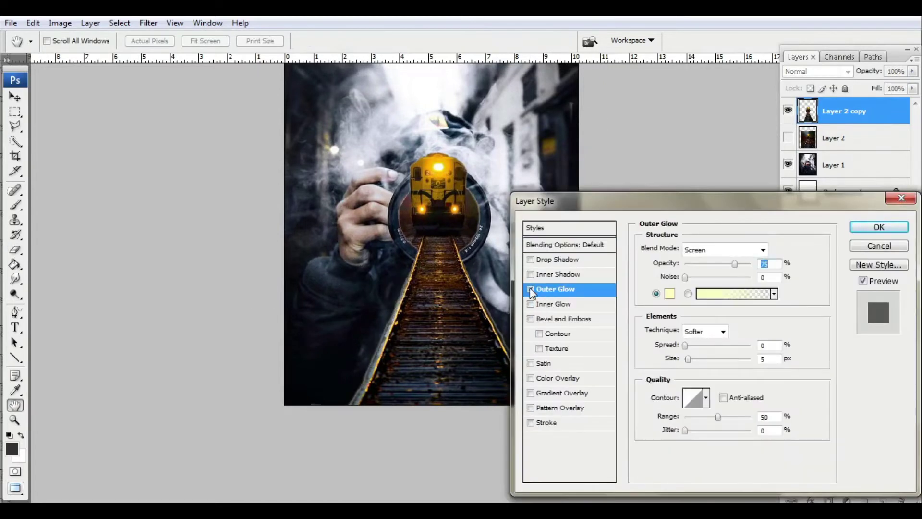
key(Return)
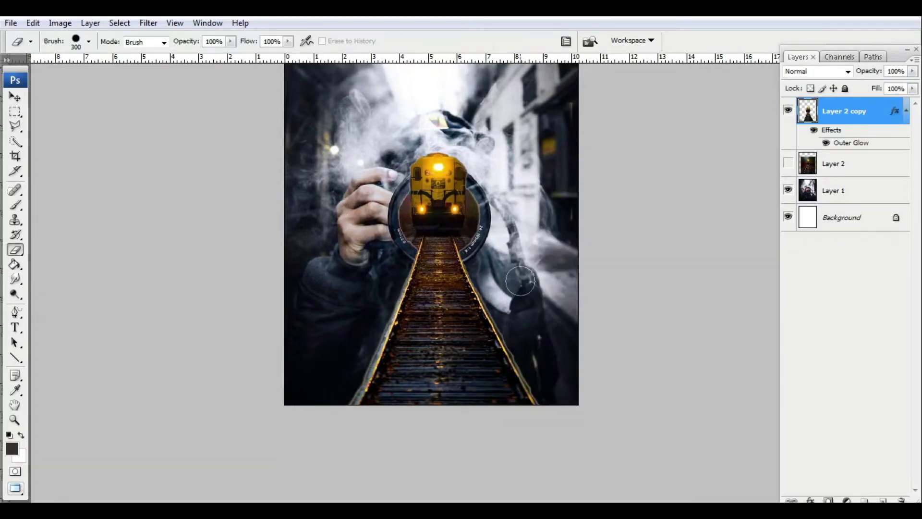
double_click(874, 116)
click(726, 250)
click(759, 39)
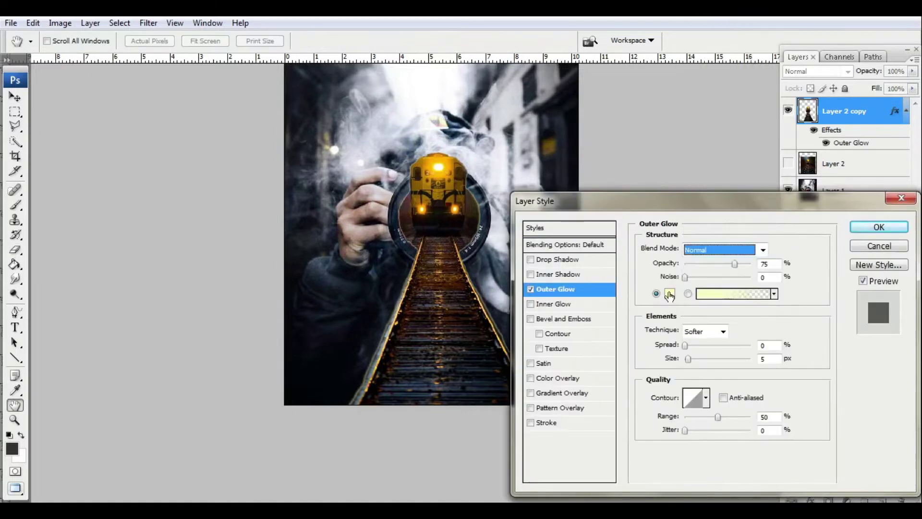
click(670, 297)
key(Return)
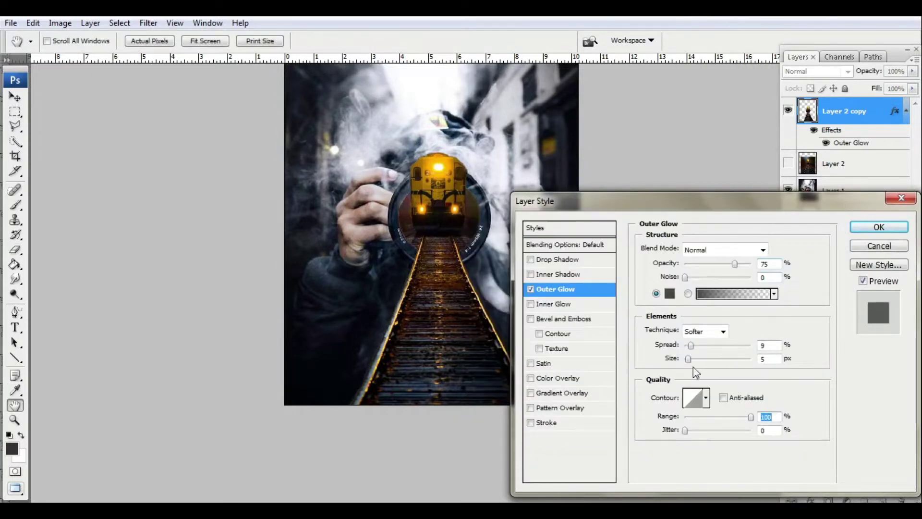
key(Return)
key(e)
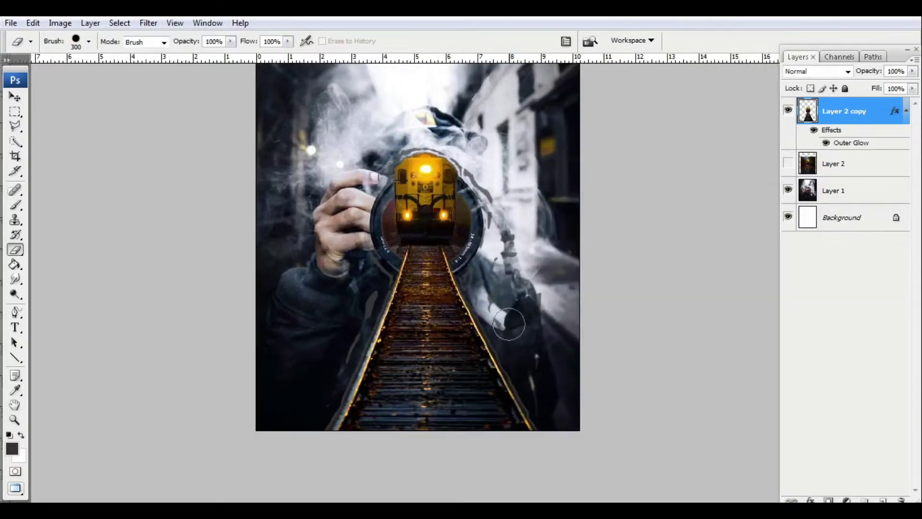
Increase the size of the train copy's Outer Glow.
key(ctrl+plus)
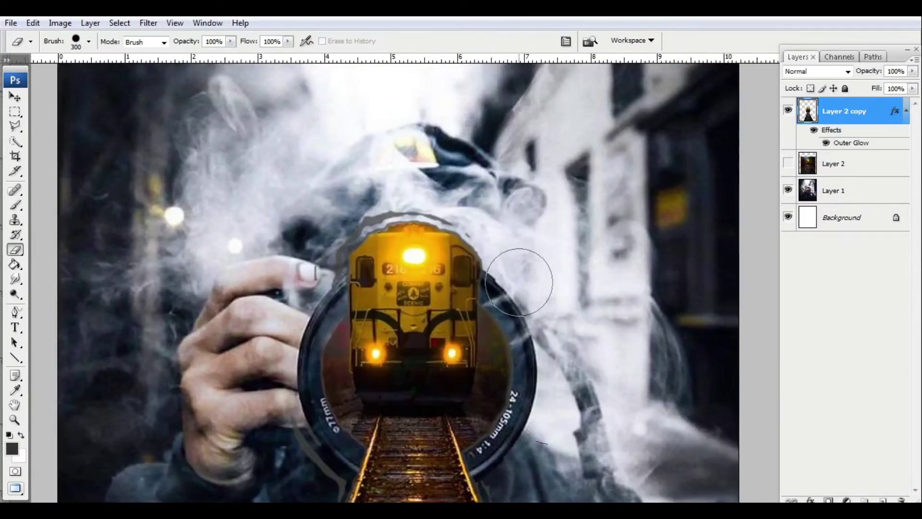
key(ctrl+plus)
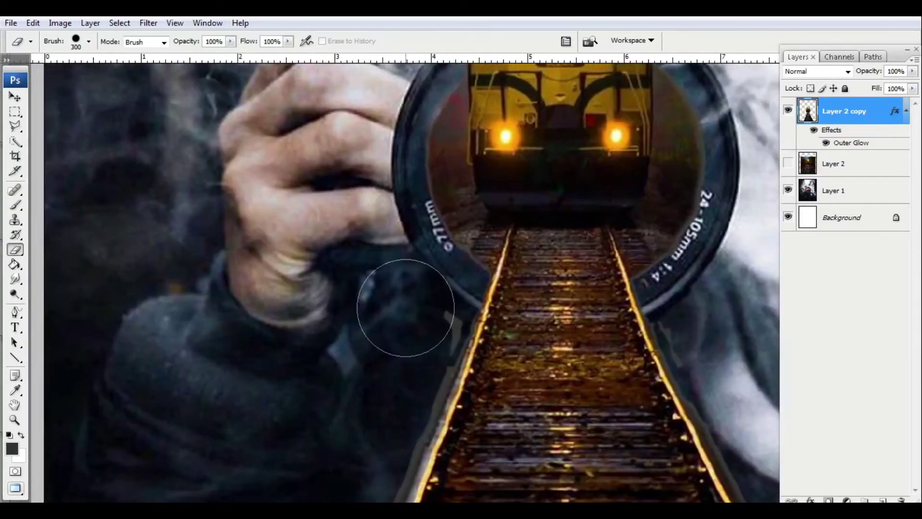
double_click(877, 115)
click(552, 289)
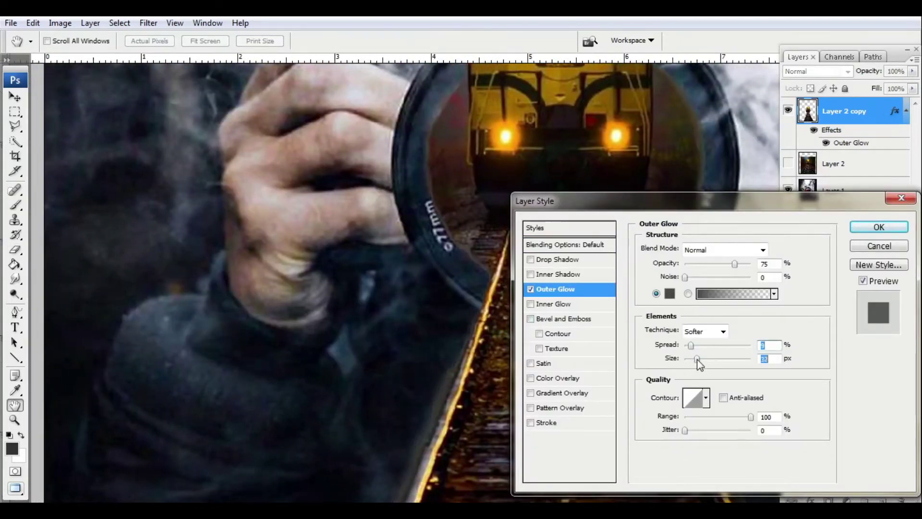
drag(697, 361, 729, 361)
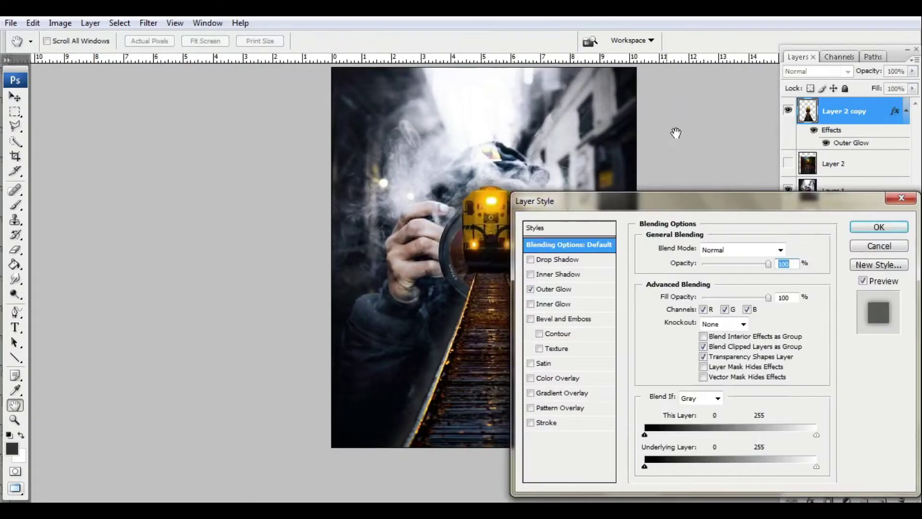
Add an Inner Glow to the train copy, changing its blend mode and glow colour.
click(555, 303)
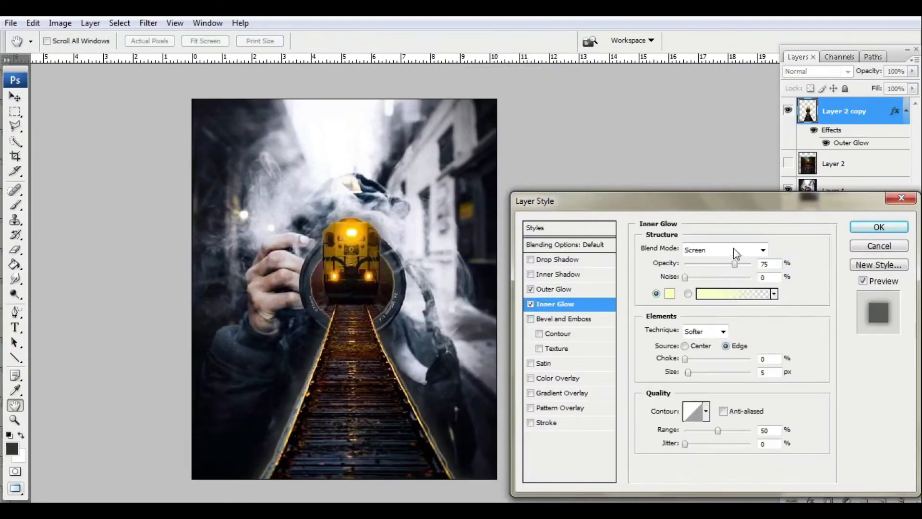
click(737, 250)
click(711, 179)
click(670, 294)
click(786, 239)
drag(685, 359, 687, 359)
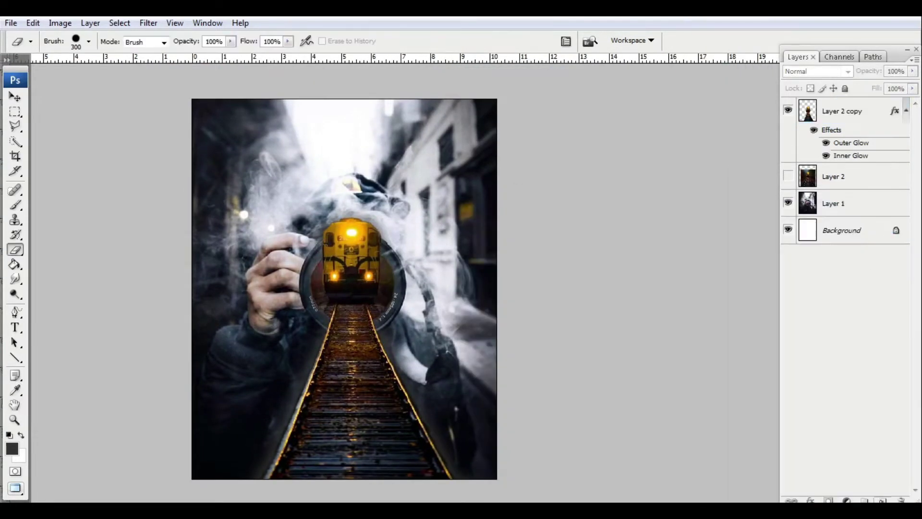
Paint yellow #f5c419 glows over the train's three headlights on a new layer with a soft 500 px brush.
key(ctrl+shift+alt+n)
click(12, 449)
click(628, 251)
drag(662, 259, 663, 422)
click(798, 237)
key(bracketleft)
key(bracketleft)
key(ctrl+plus)
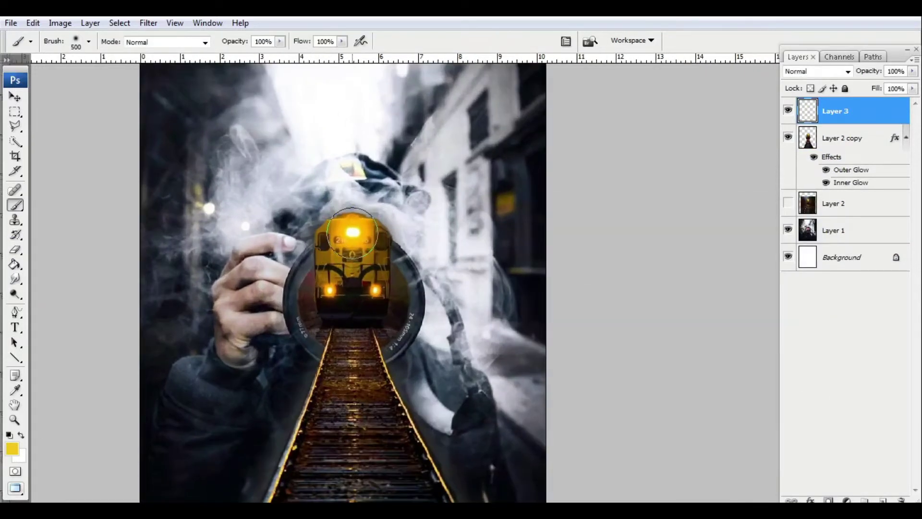
mouse_move(390, 309)
mouse_down()
mouse_move(374, 291)
mouse_move(327, 293)
mouse_up()
Try different blend modes on the yellow glow layer, apply Soft Light, and free-transform the glow.
click(816, 71)
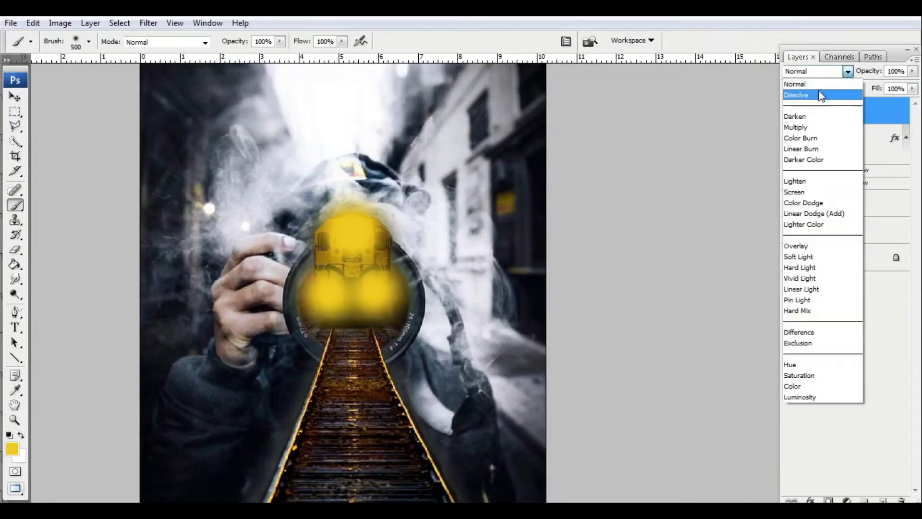
click(807, 93)
key(Down)
key(Down)
key(Down)
key(Down)
key(Down)
key(Down)
key(Down)
key(Down)
key(Down)
key(Down)
key(Down)
key(Down)
key(Down)
key(Down)
key(Down)
key(Down)
key(Down)
key(Down)
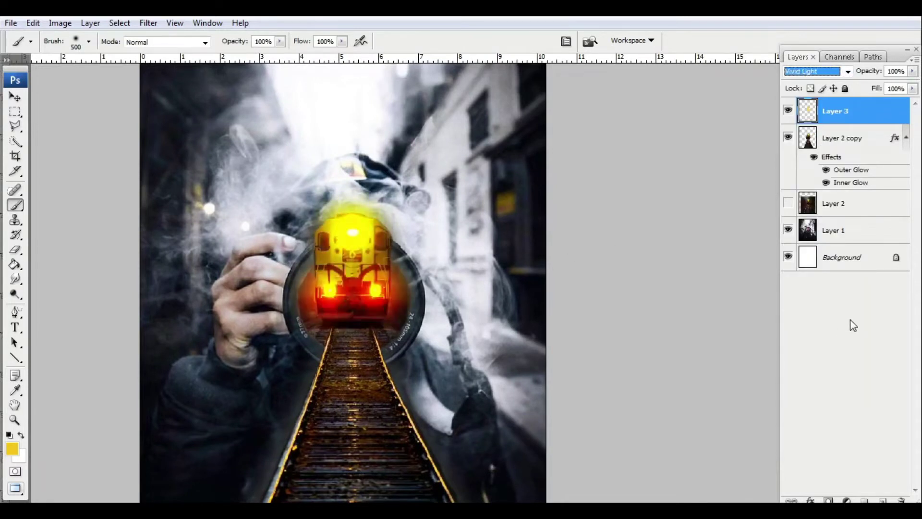
key(Up)
key(Up)
key(Up)
key(Up)
key(Up)
key(Up)
key(Up)
key(Up)
key(Up)
key(Up)
key(Up)
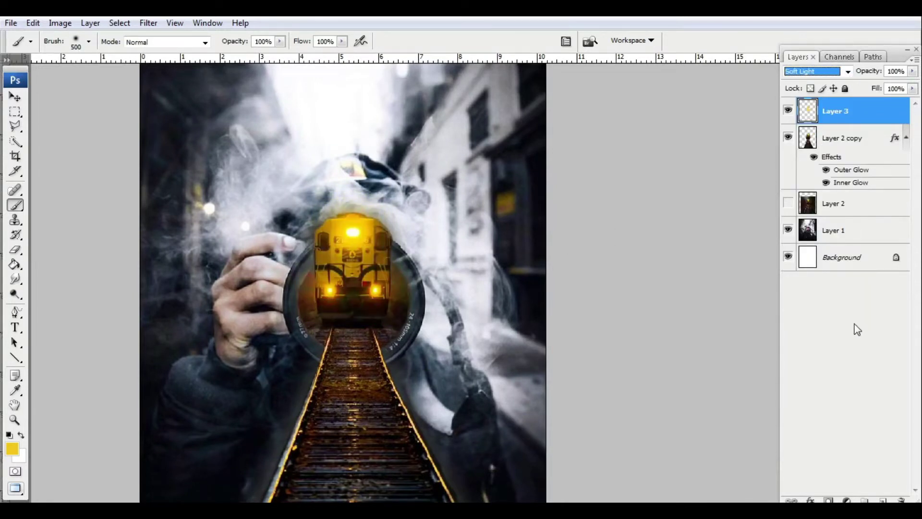
key(ctrl+t)
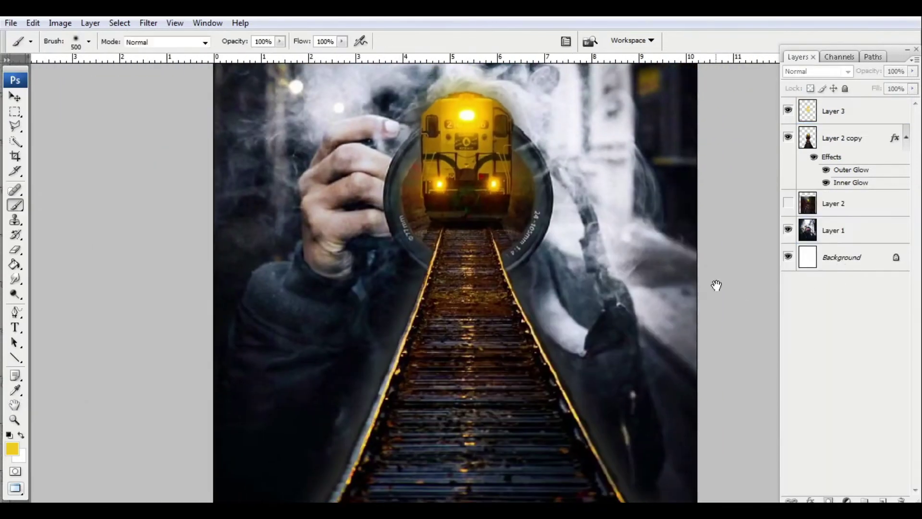
Create a new layer directly above Layer 1 and fill it with dark grey.
click(12, 448)
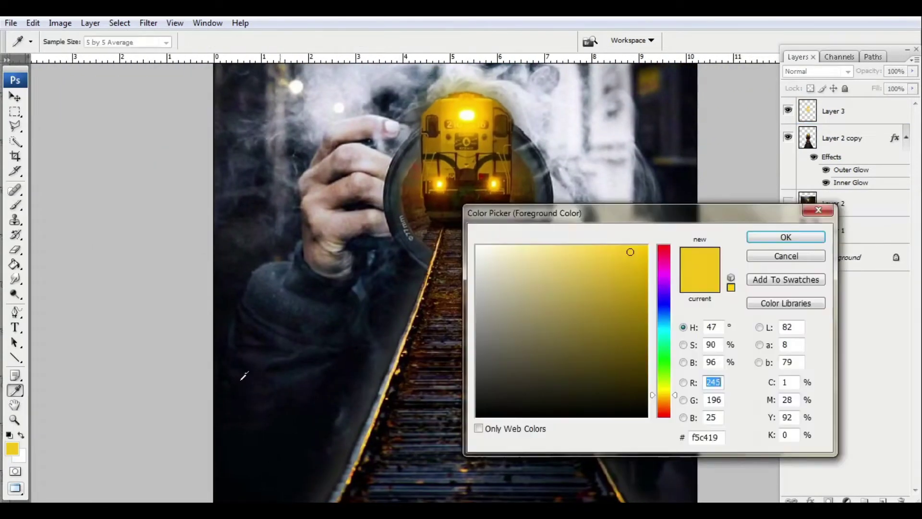
text(282828)
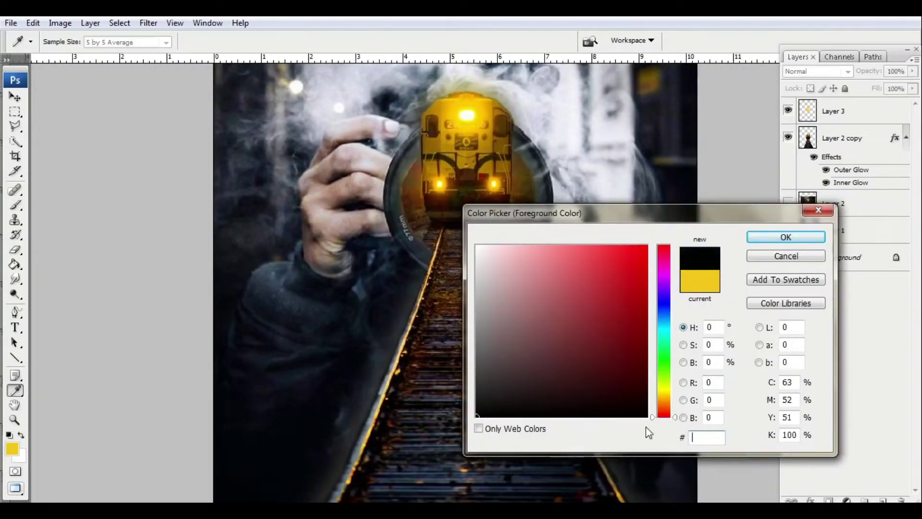
key(Return)
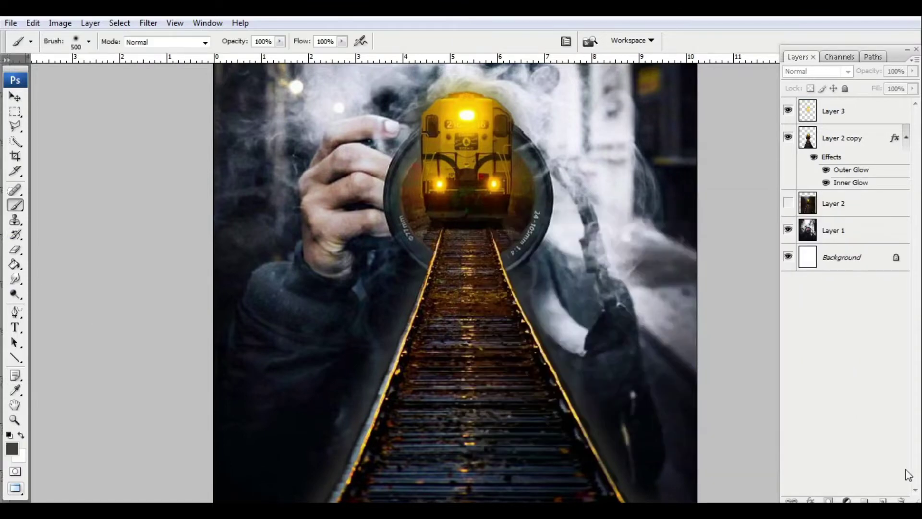
click(883, 500)
drag(834, 111, 846, 242)
click(14, 264)
click(625, 288)
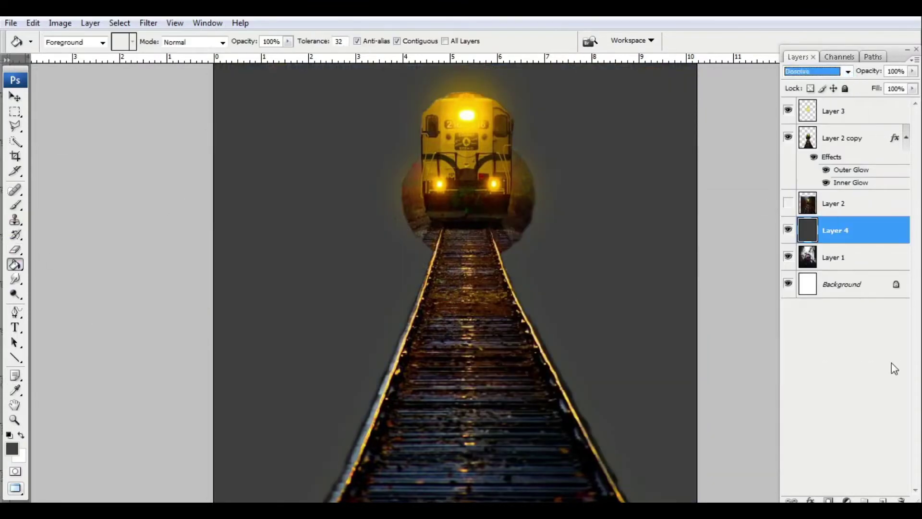
Set the dark grey layer's blend mode to Multiply and its opacity to 65%.
key(Down)
key(Down)
key(Down)
drag(869, 71, 848, 77)
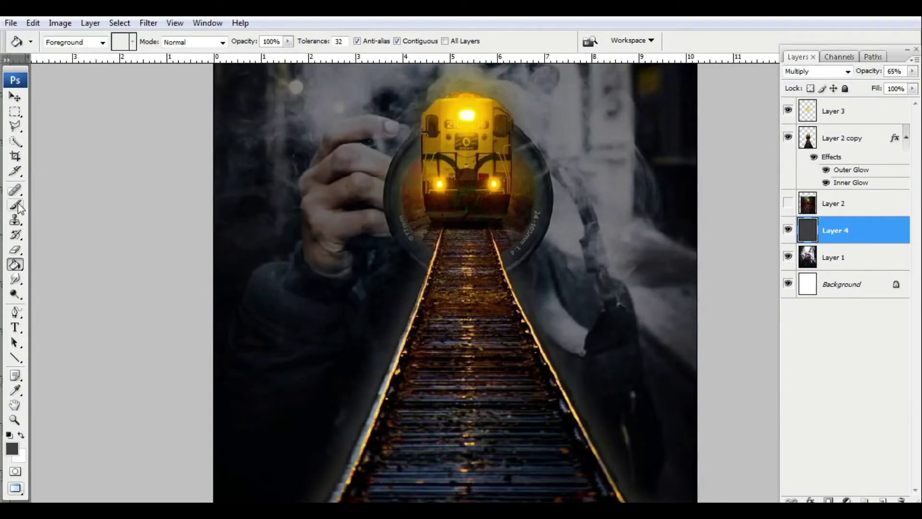
Erase the dark grey layer around the train and lens with a soft 1400 px eraser at 61% opacity and 55% flow.
key(e)
scroll(523, 235, down, 3)
right_click(484, 176)
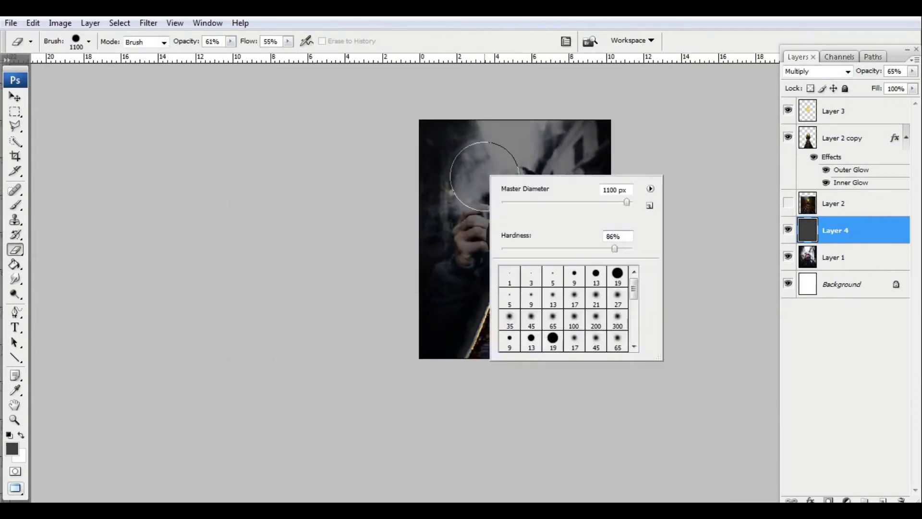
key(Return)
key(bracketright)
key(bracketright)
key(bracketright)
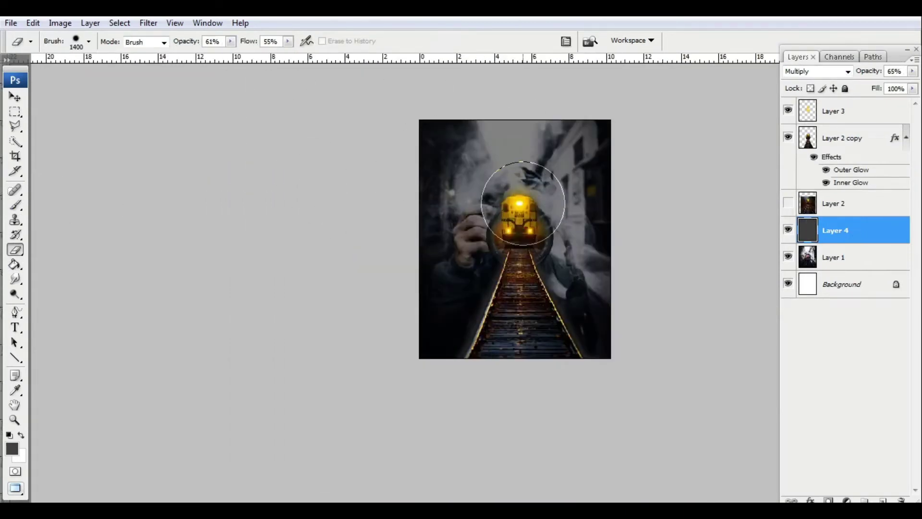
drag(511, 198, 505, 214)
click(799, 358)
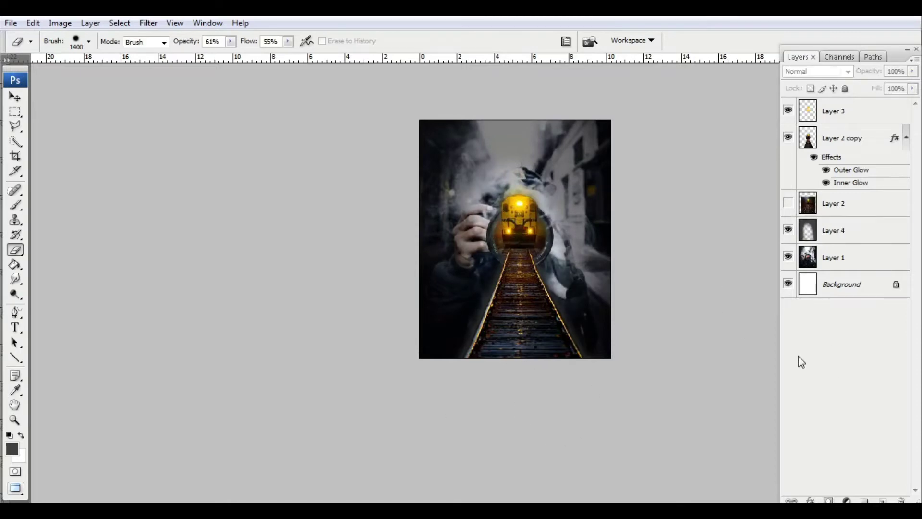
Delete the hidden original train layer, Layer 2.
scroll(572, 234, up, 5)
click(856, 137)
drag(846, 209, 902, 499)
Erase the train copy's remnants along the lens's lower left rim, down to the rail, with a soft 125 px eraser.
click(851, 139)
key(v)
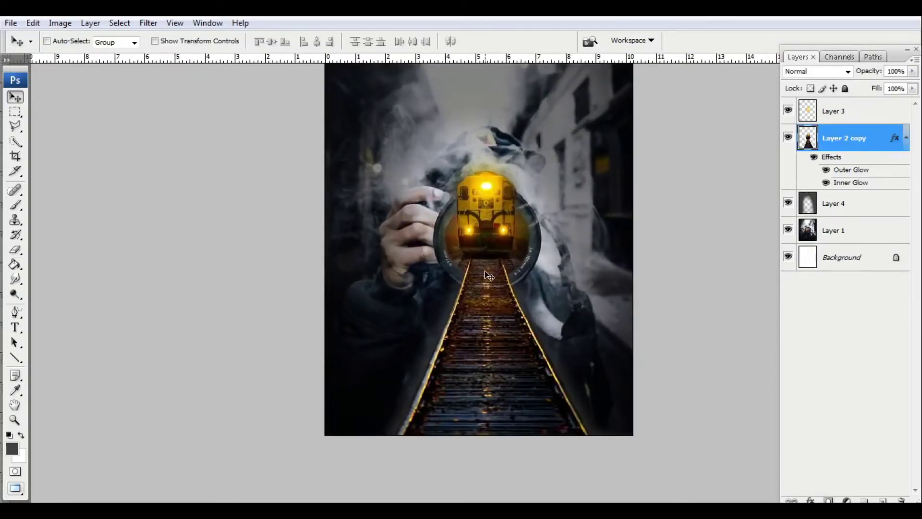
scroll(489, 277, up, 5)
key(e)
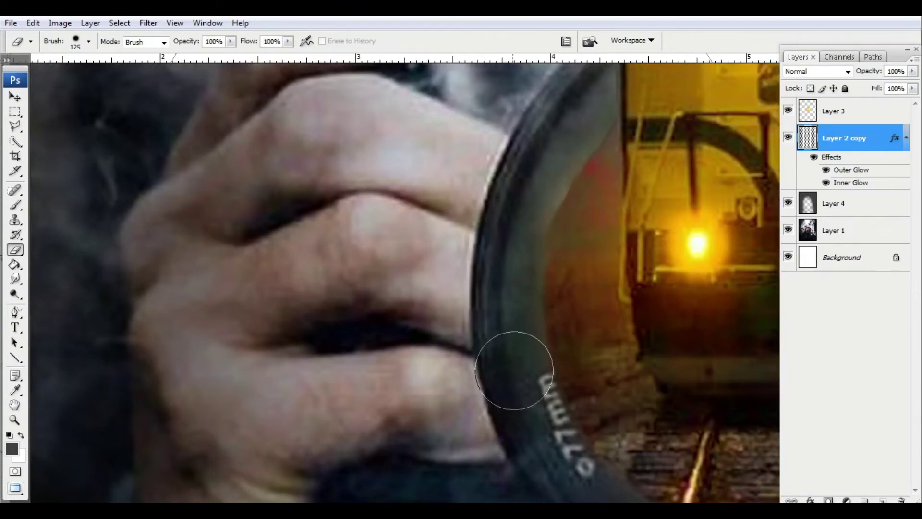
drag(551, 481, 511, 324)
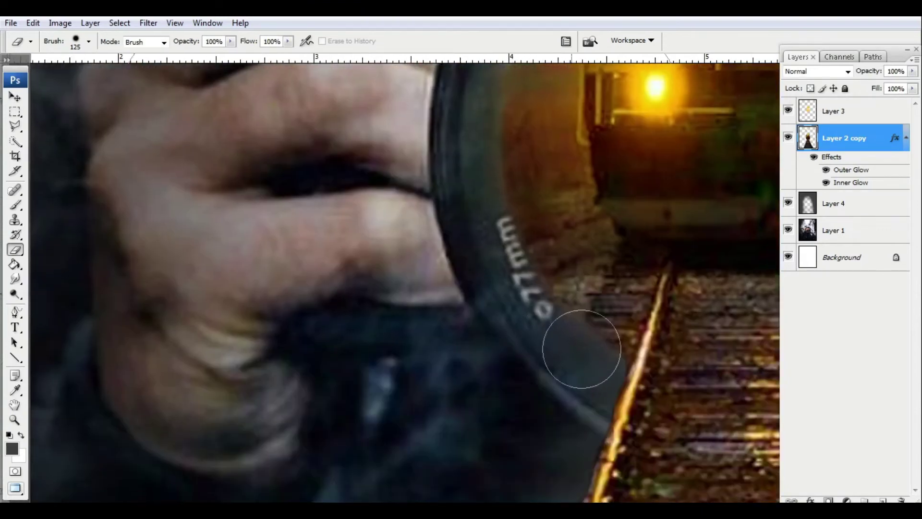
scroll(581, 349, right, 10)
scroll(515, 212, up, 4)
scroll(548, 335, down, 4)
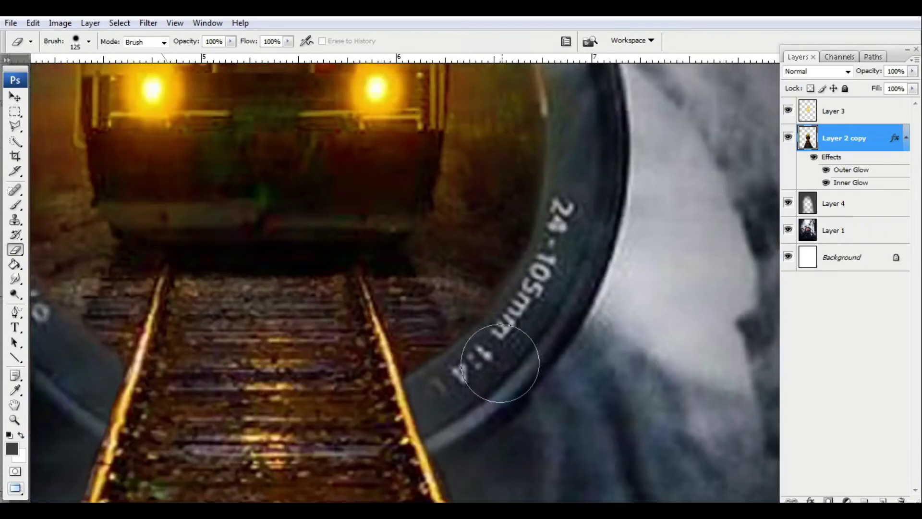
scroll(500, 363, down, 5)
click(859, 302)
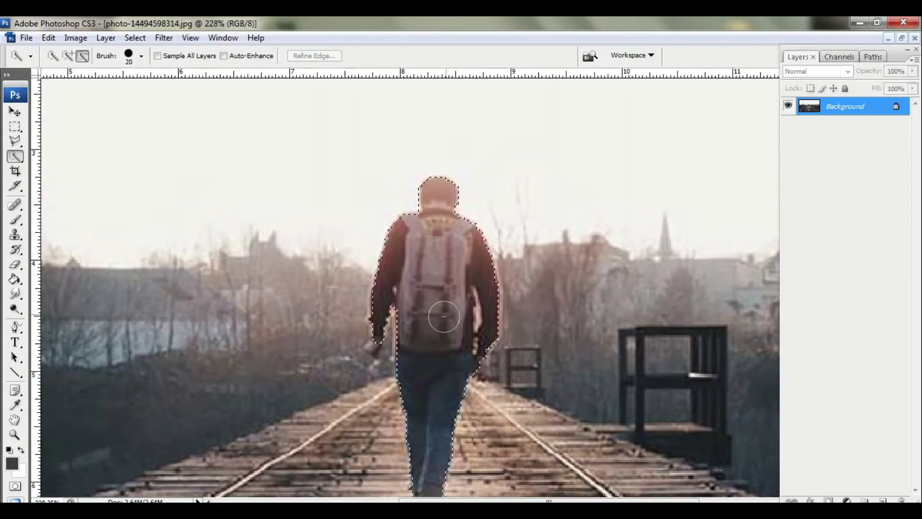
Feather the walking man's selection by 2 pixels and copy him into the train composite as a new layer.
scroll(444, 317, down, 3)
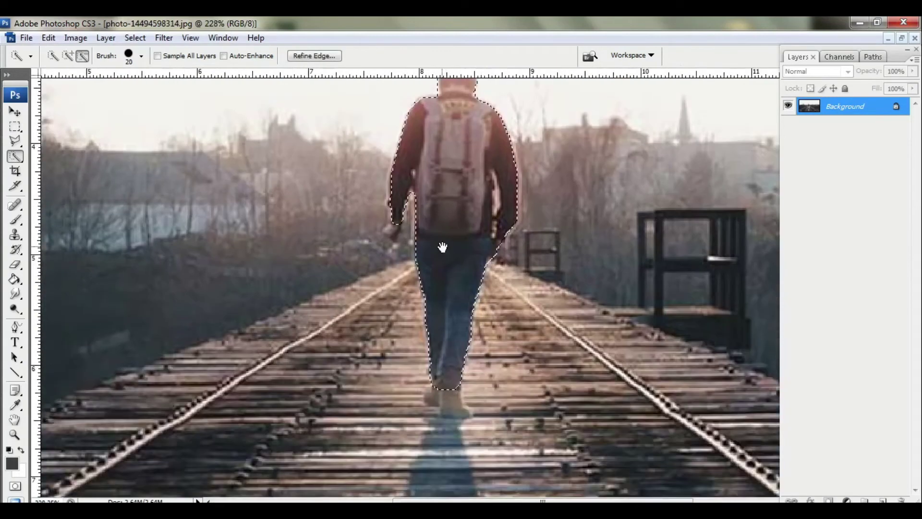
scroll(446, 392, up, 2)
key(ctrl+0)
key(ctrl+alt+d)
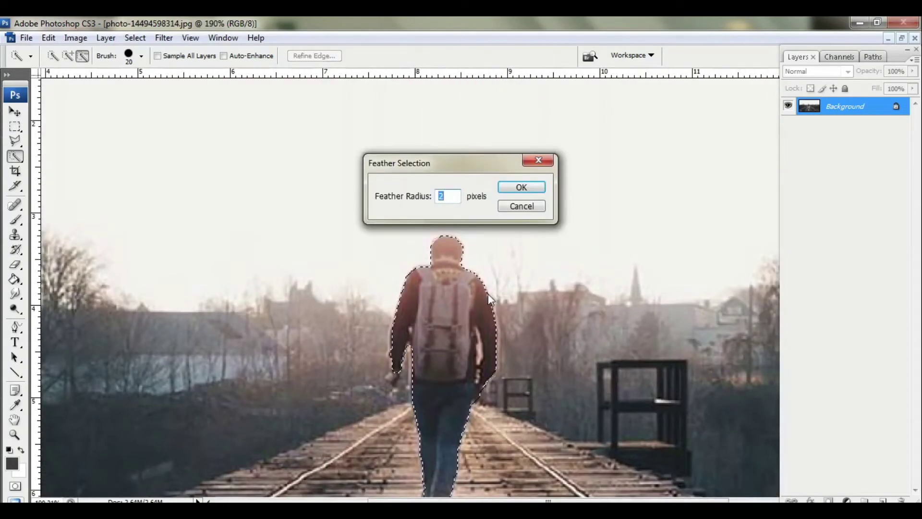
key(Return)
key(ctrl+j)
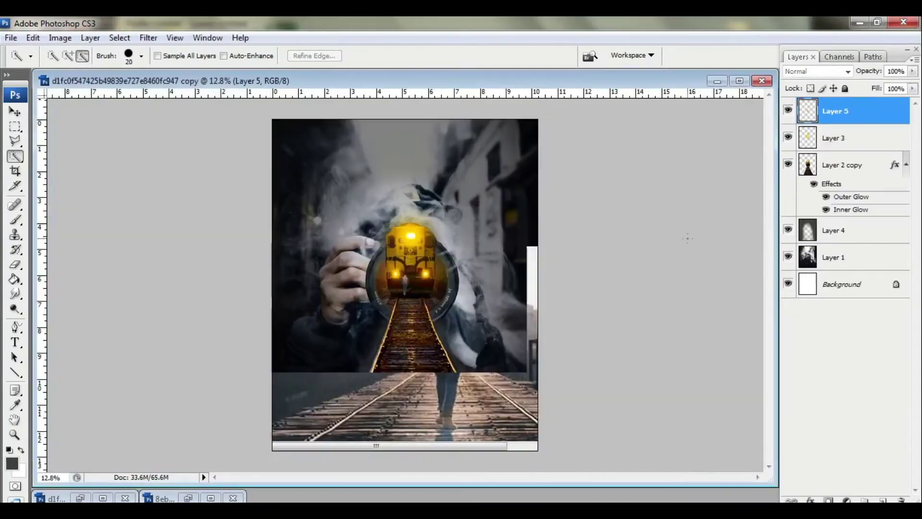
click(789, 111)
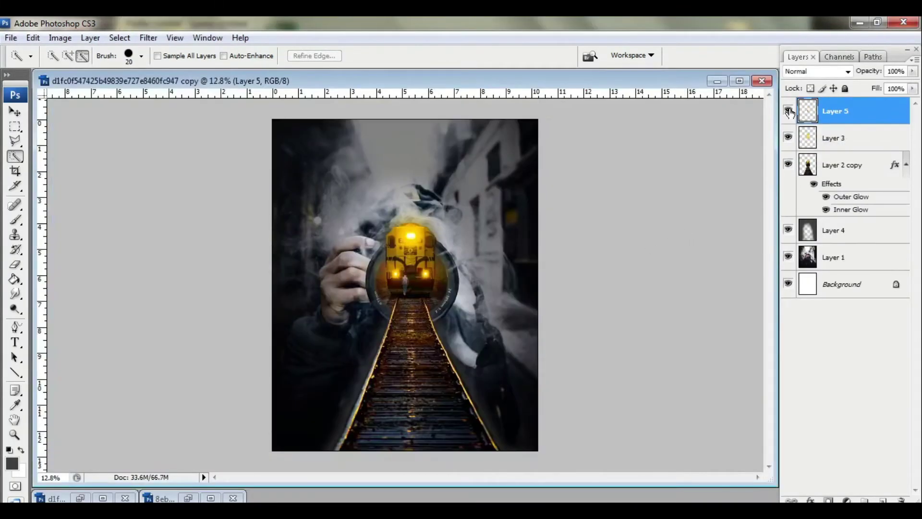
Scale the man to about 420% and place him on the track in front of the train.
click(741, 81)
scroll(469, 288, up, 3)
key(f)
key(f)
scroll(469, 288, up, 2)
key(ctrl+0)
key(v)
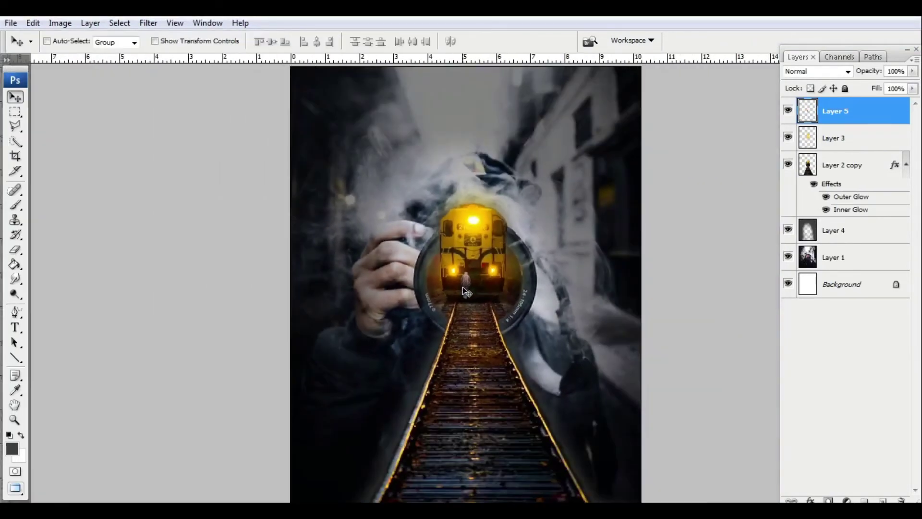
key(ctrl+t)
mouse_move(471, 299)
mouse_down()
mouse_move(515, 356)
mouse_move(478, 315)
mouse_up()
drag(473, 260, 495, 327)
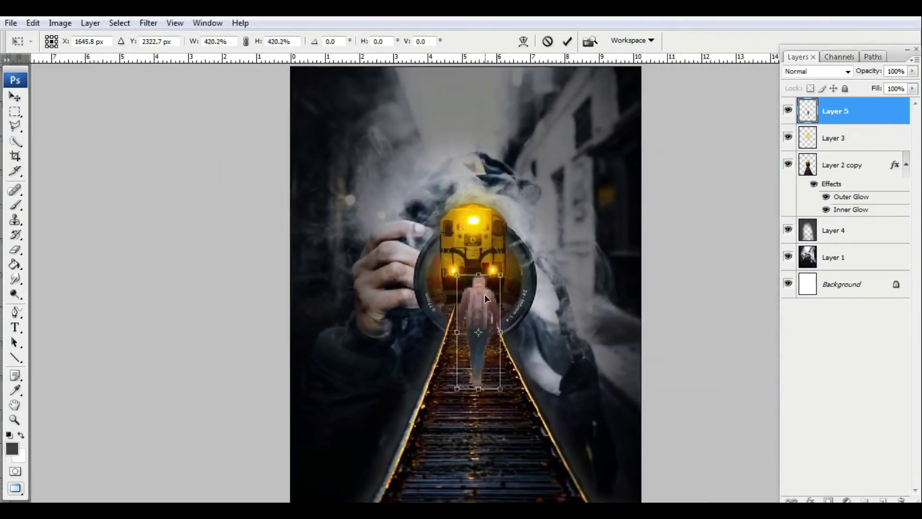
key(Return)
Try out different blend modes on the man's layer, including Darker Color and Luminosity.
key(ctrl+plus)
key(Down)
key(Down)
key(Down)
key(Down)
key(Down)
key(Down)
key(Down)
key(Down)
key(Down)
key(Down)
key(Down)
key(Down)
key(Down)
key(Down)
key(Down)
key(Down)
key(Down)
key(Down)
key(Down)
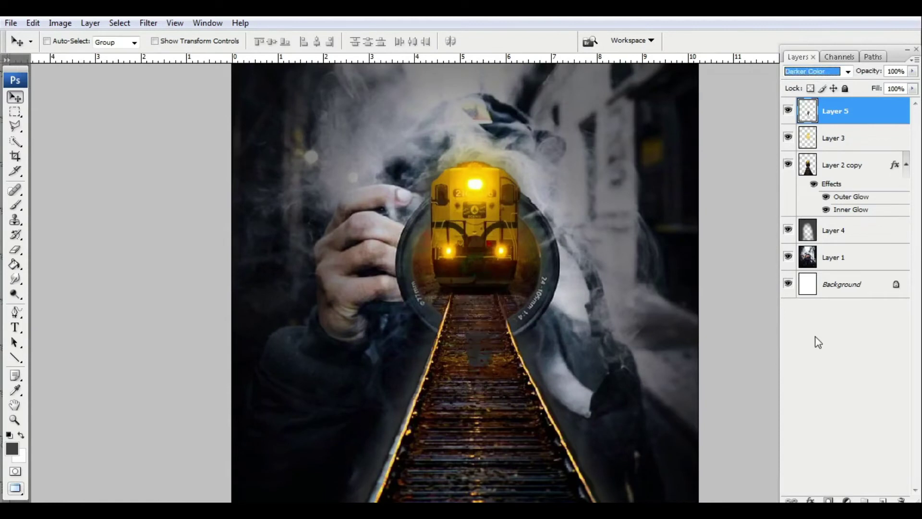
key(Up)
key(Up)
key(Up)
key(Up)
key(Up)
key(Up)
key(Up)
key(Up)
key(Up)
key(Up)
key(Up)
key(Up)
key(Up)
key(Up)
key(Up)
key(Up)
key(Up)
key(Up)
key(Up)
key(Up)
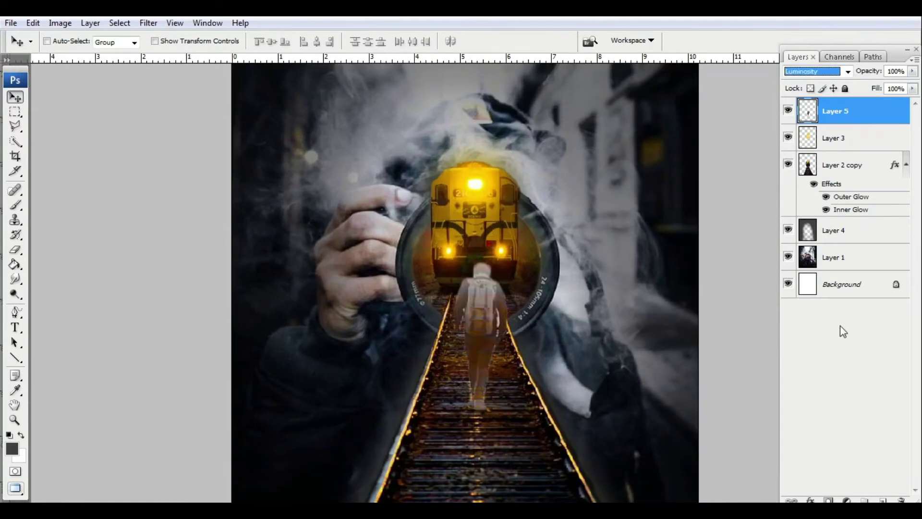
Shrink the man slightly, move him up to stand centred between the rails, and duplicate his layer.
key(ctrl+t)
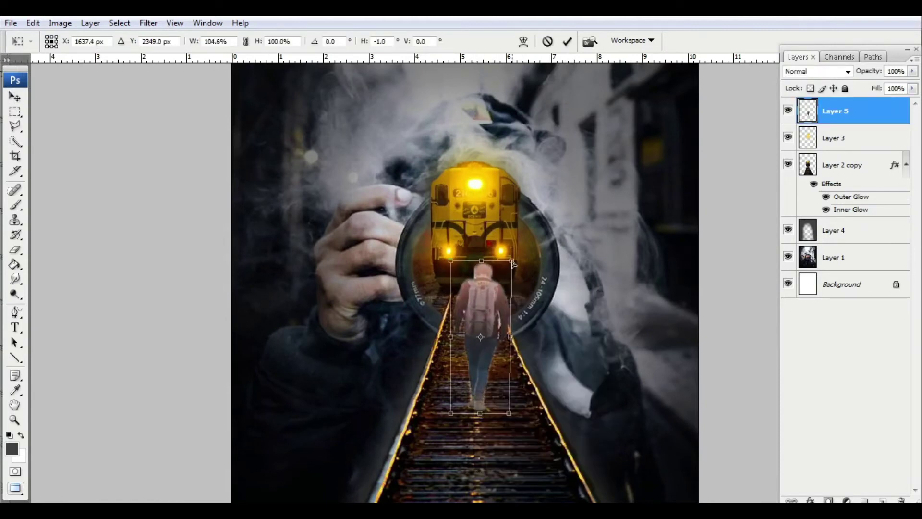
key(Return)
drag(518, 290, 477, 282)
key(ctrl+t)
key(Return)
key(ctrl+j)
key(ctrl+t)
right_click(475, 281)
click(517, 399)
drag(480, 347, 475, 440)
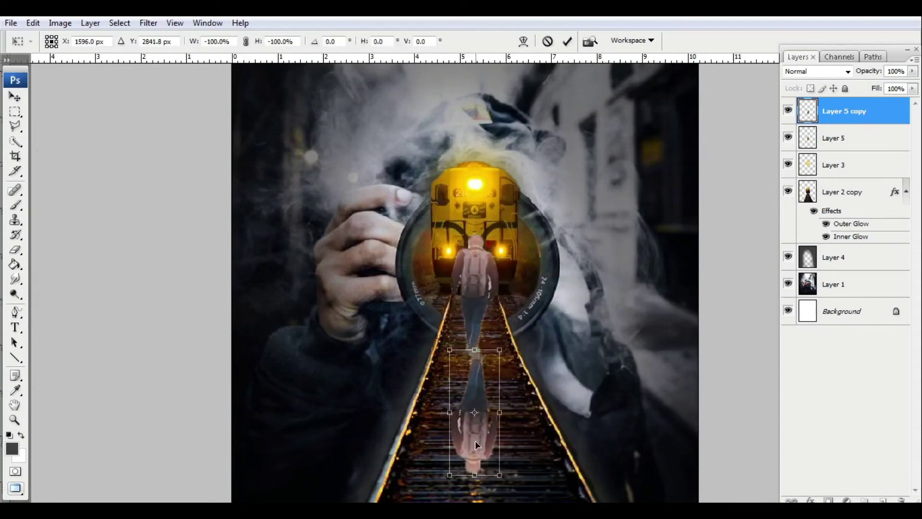
right_click(474, 433)
click(522, 286)
right_click(476, 431)
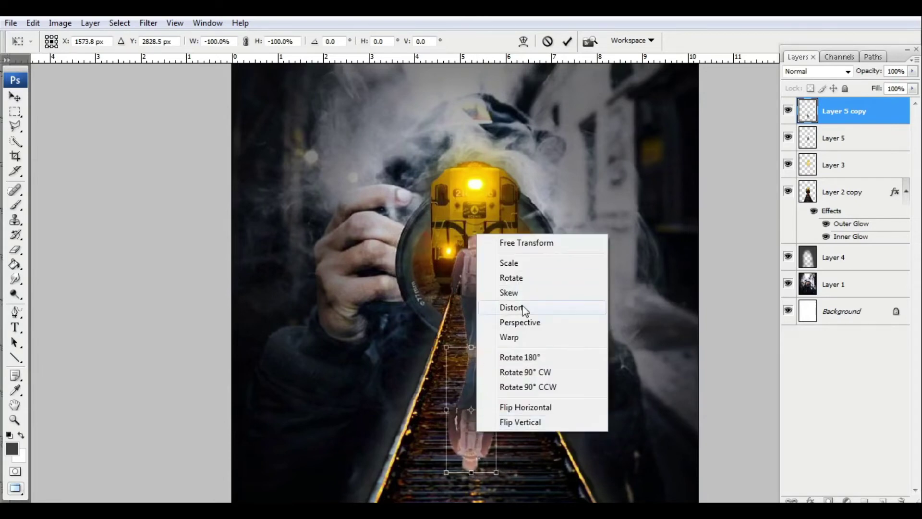
click(521, 307)
drag(497, 472, 504, 473)
key(Escape)
Rotate the man's duplicate 180° and place it directly beneath his feet on the track.
key(ctrl+0)
key(ctrl+t)
right_click(510, 208)
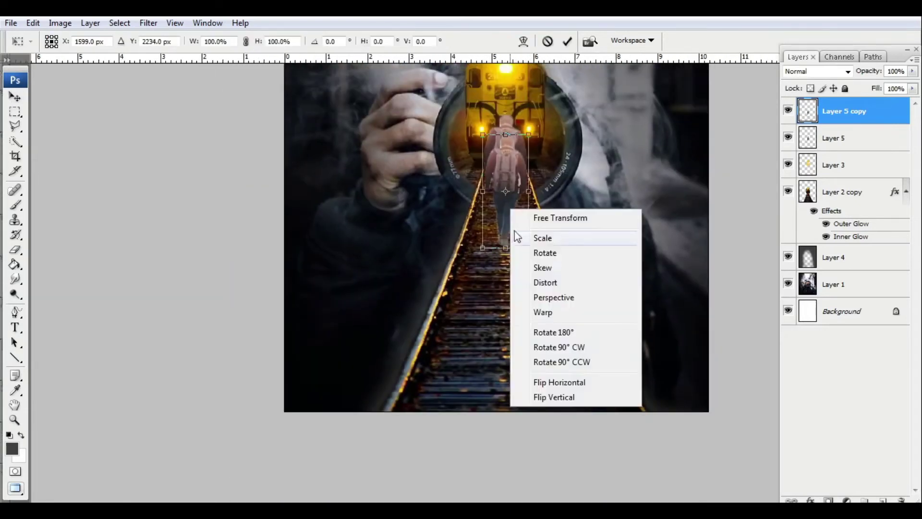
click(524, 336)
Skew the rotated copy so its far end widens towards both rails like a shadow, and set its blend mode to Multiply.
right_click(500, 300)
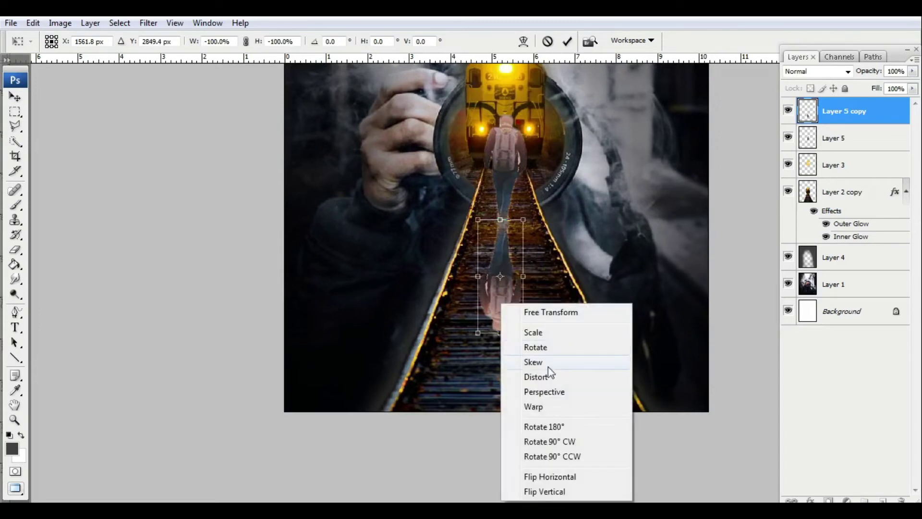
click(548, 361)
drag(524, 334, 596, 333)
drag(478, 332, 428, 333)
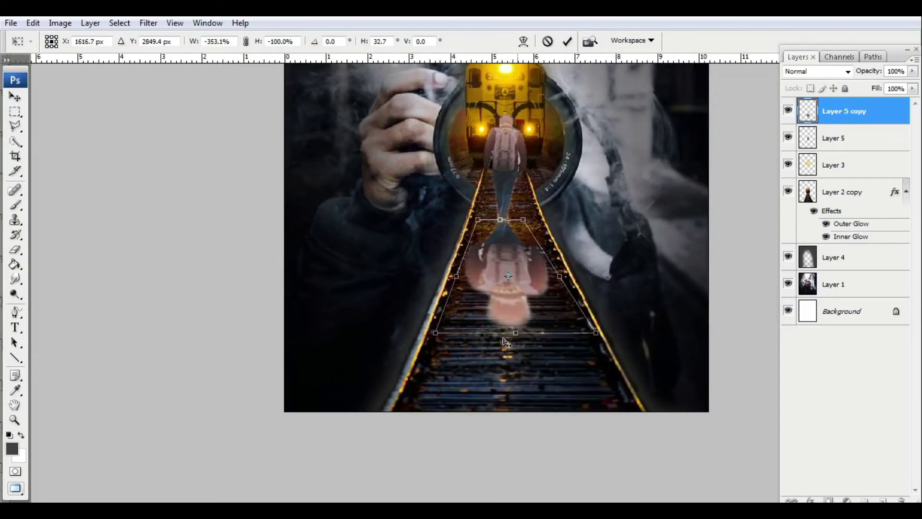
drag(506, 342, 497, 342)
drag(554, 282, 553, 286)
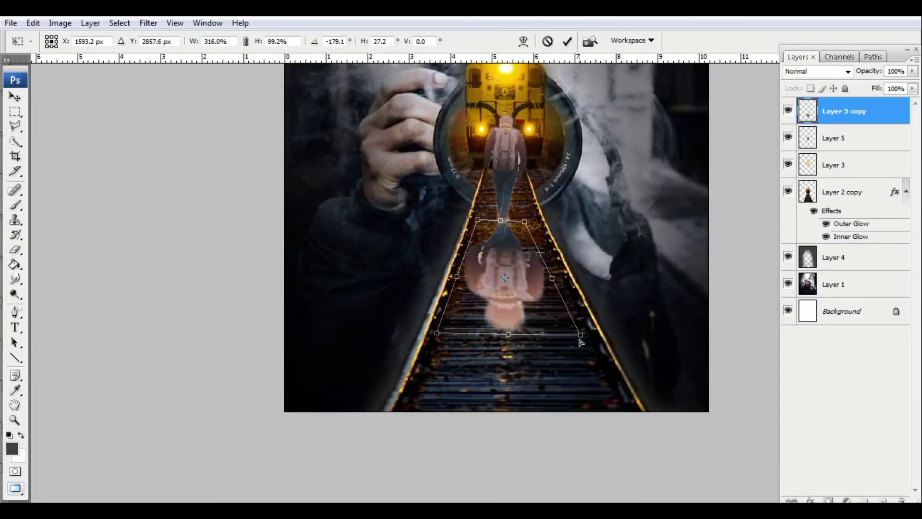
key(Return)
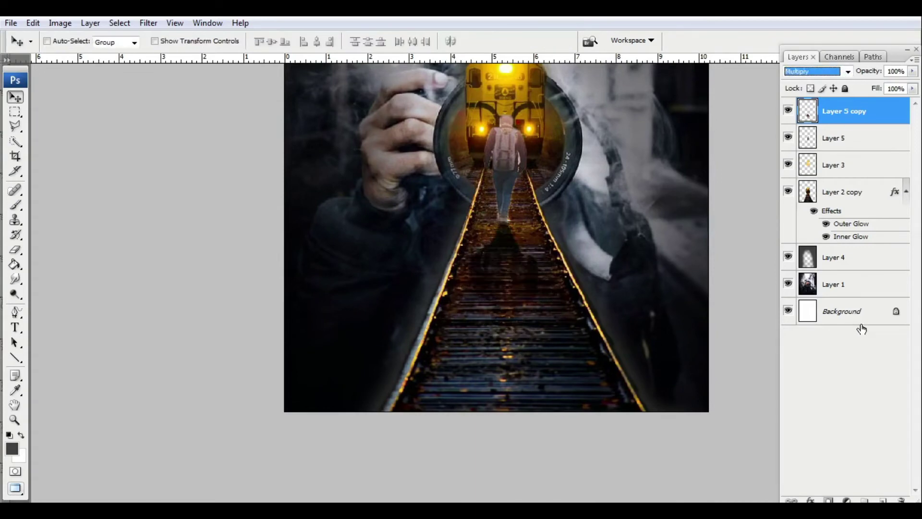
click(889, 350)
Give the man's layer (Layer 5) an Outer Glow with Normal blend mode, a near-black colour and 100% range.
click(845, 138)
key(ctrl+plus)
click(557, 290)
click(742, 250)
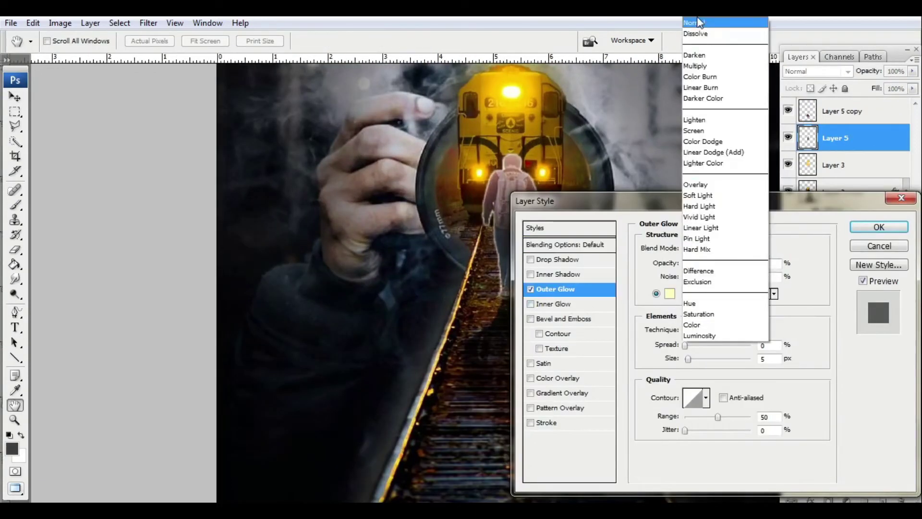
click(673, 299)
click(477, 390)
click(786, 237)
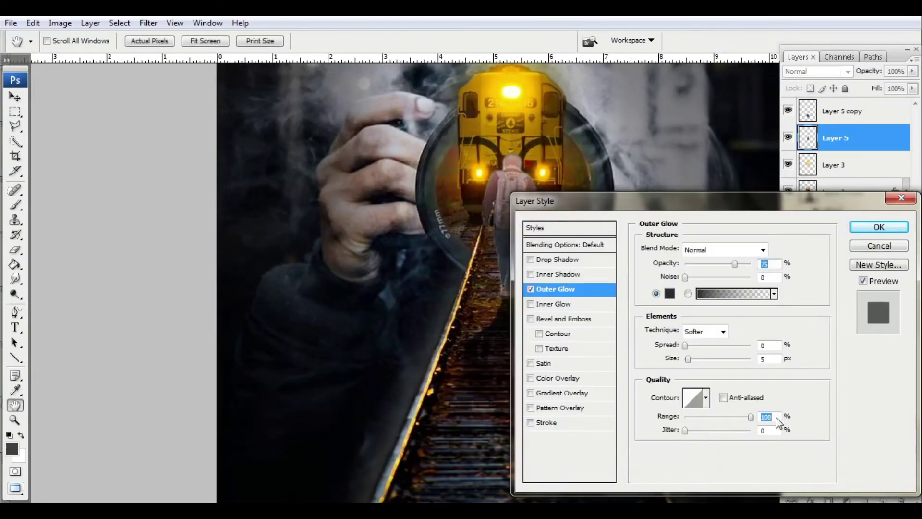
Recolour the man's outer glow to a warm yellow and increase its spread and size.
click(723, 332)
click(711, 344)
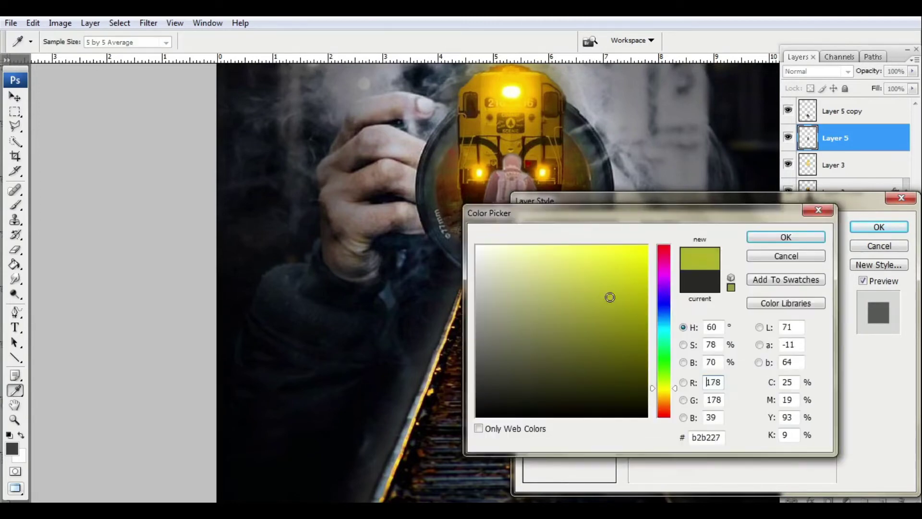
click(787, 236)
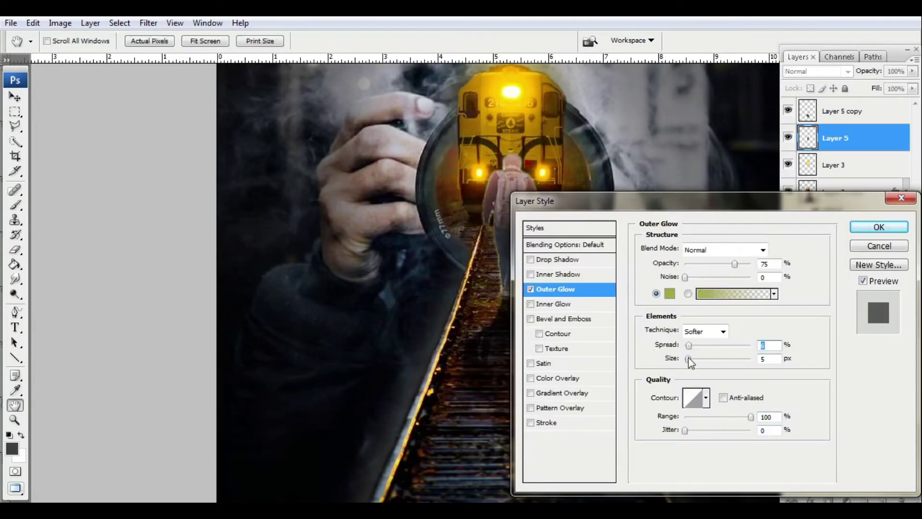
drag(688, 360, 705, 359)
click(669, 294)
click(552, 259)
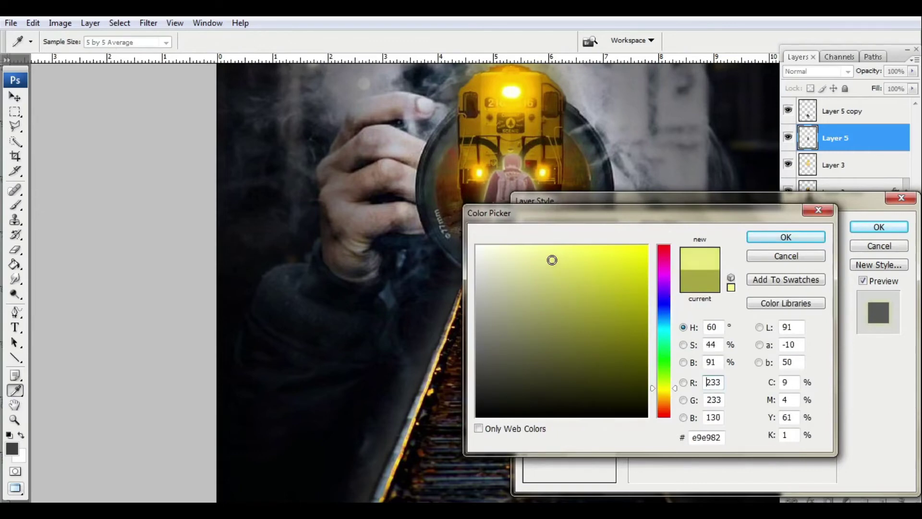
mouse_move(664, 388)
mouse_down()
mouse_move(665, 409)
mouse_move(665, 397)
mouse_up()
drag(595, 261, 604, 270)
click(786, 237)
drag(685, 345, 692, 345)
Add an Inner Glow to the man with Multiply blend mode, near-black colour, 5% choke, 10 px size and 100% range.
click(553, 303)
click(726, 250)
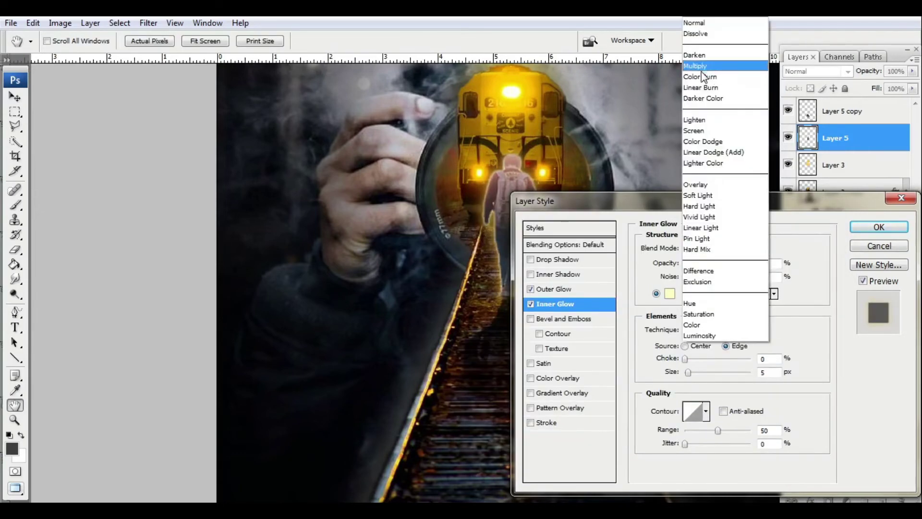
click(706, 56)
click(669, 293)
click(479, 388)
click(786, 237)
drag(718, 431, 752, 431)
drag(686, 360, 692, 374)
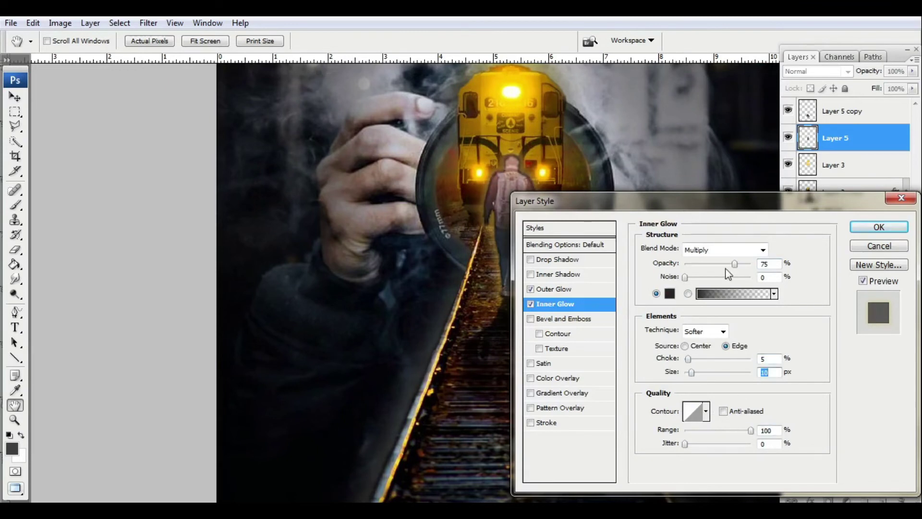
Change the inner glow to Normal blend mode with 15% opacity, 11% choke and a larger size, and apply the layer style.
drag(734, 265, 695, 264)
click(723, 249)
click(711, 30)
drag(689, 359, 707, 373)
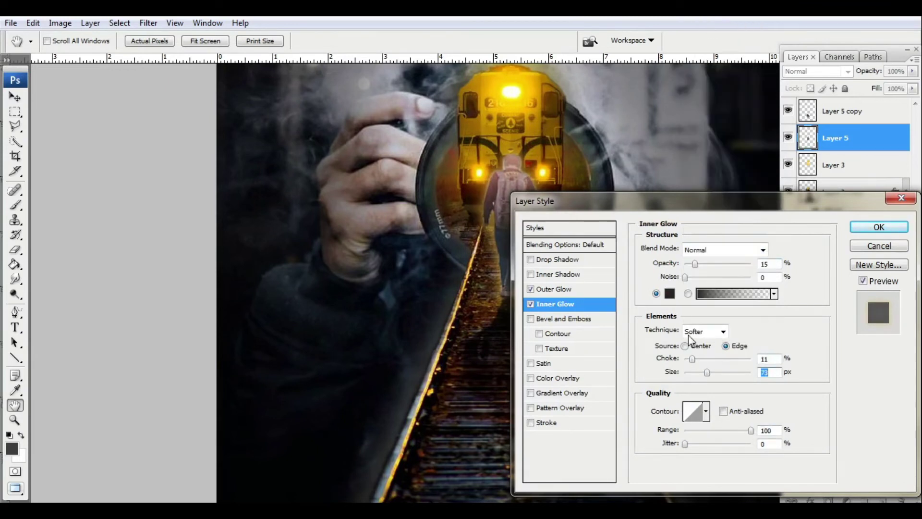
click(890, 225)
drag(856, 76, 883, 82)
double_click(859, 140)
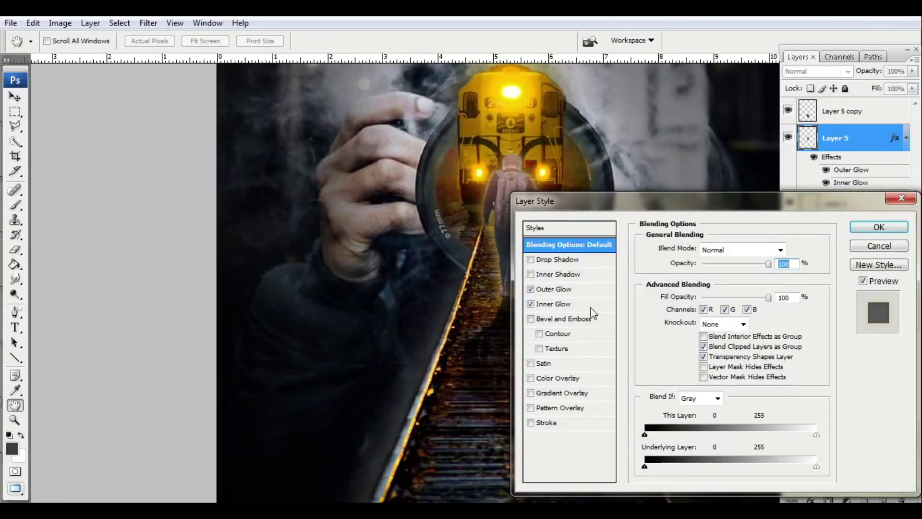
click(560, 407)
click(530, 407)
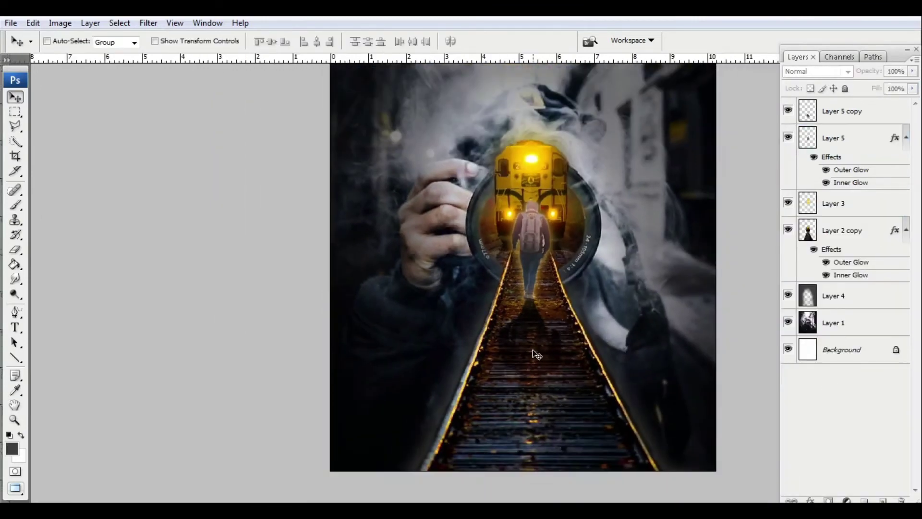
Stretch the man's shadow further down the track and slightly wider, with its layer at 74% opacity and 97% fill.
key(ctrl+t)
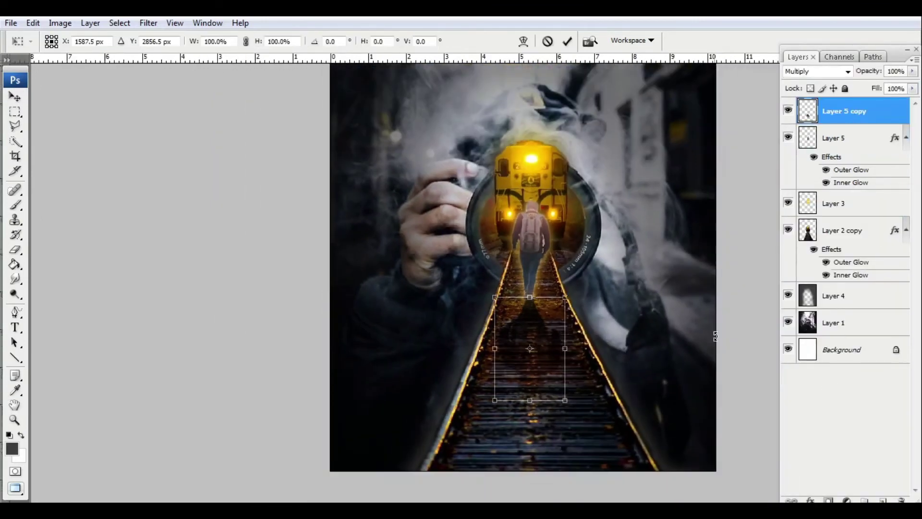
drag(530, 400, 529, 457)
drag(565, 376, 572, 378)
key(Return)
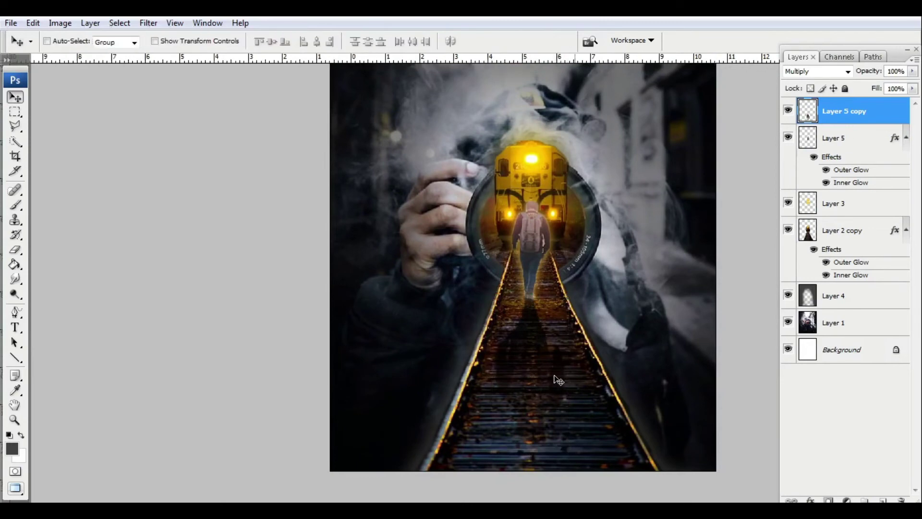
scroll(558, 380, down, 1)
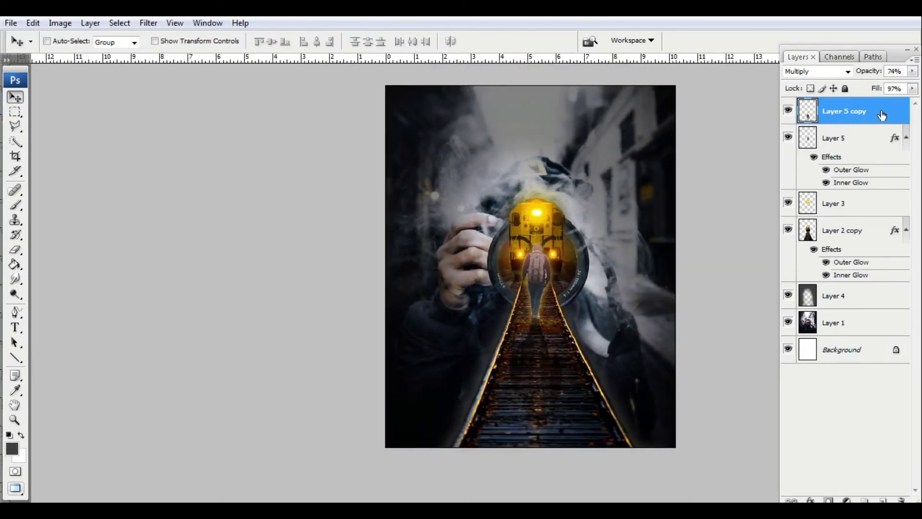
scroll(540, 267, up, 1)
Adjust the opacity of the dark grey layer, Layer 4, to darken the background.
click(845, 295)
mouse_move(879, 72)
mouse_down()
mouse_move(890, 77)
mouse_move(873, 74)
mouse_up()
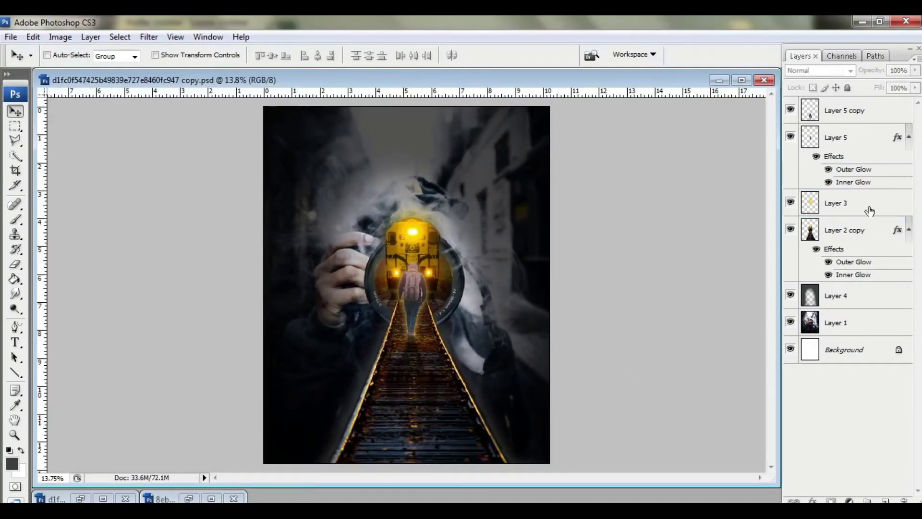
Warp the yellow glow on Layer 3 so its lower corners and edge extend down and outward along the railway track.
click(845, 203)
key(ctrl+t)
click(525, 55)
drag(477, 313, 517, 416)
drag(349, 313, 313, 438)
drag(392, 315, 388, 360)
drag(435, 315, 428, 382)
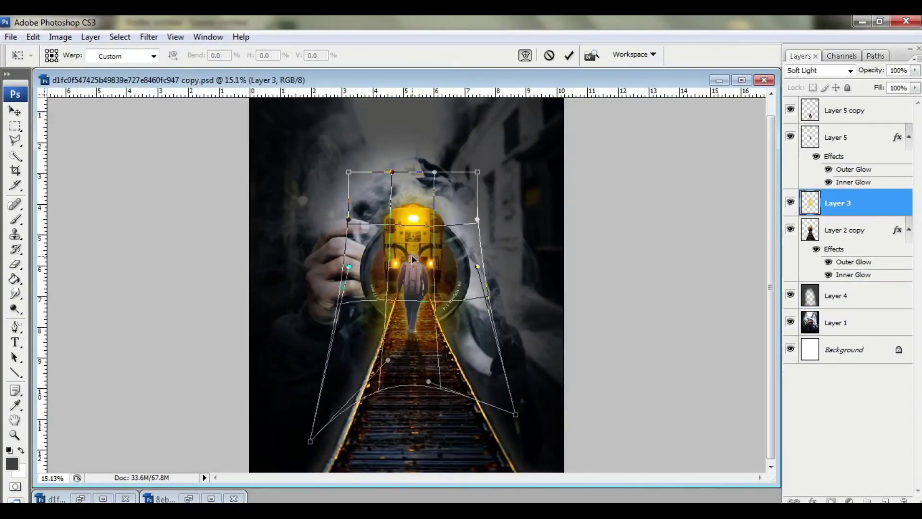
key(Return)
click(816, 397)
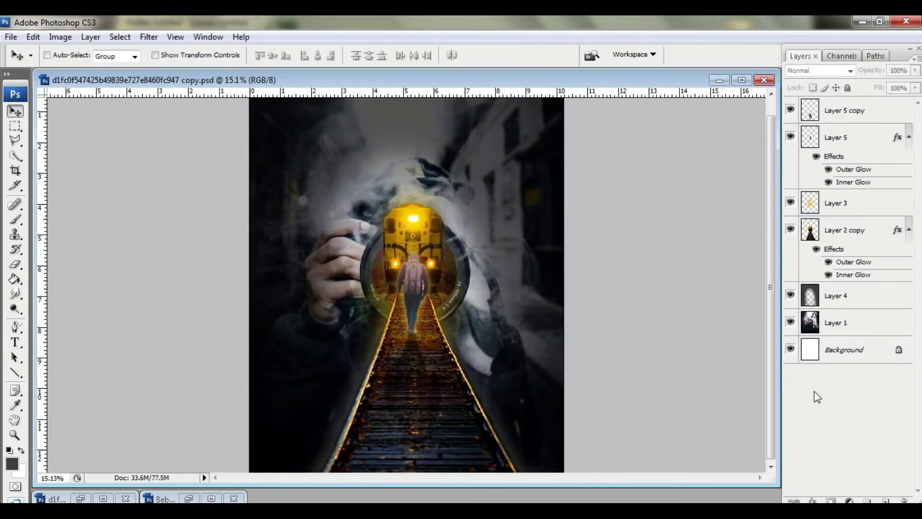